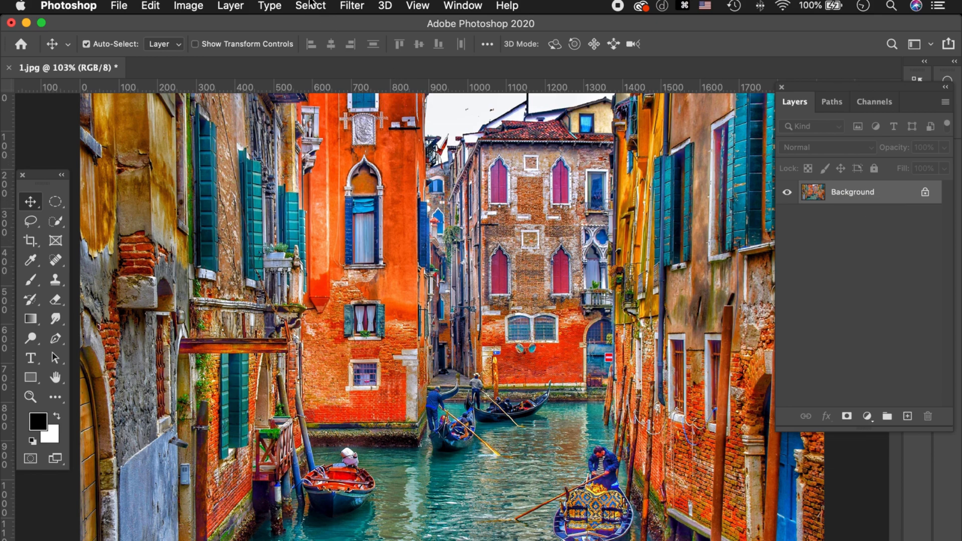
pyautogui.click(230, 6)
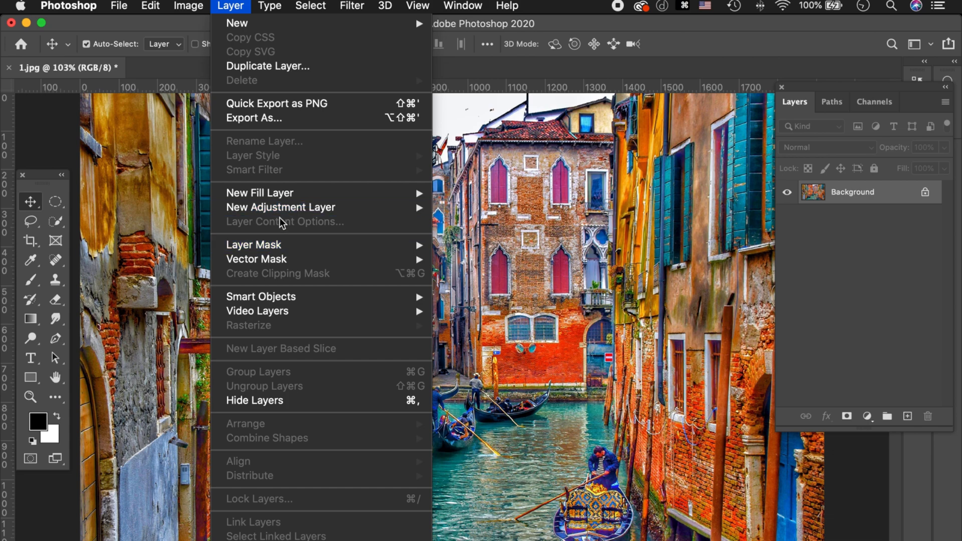
pyautogui.moveTo(284, 213)
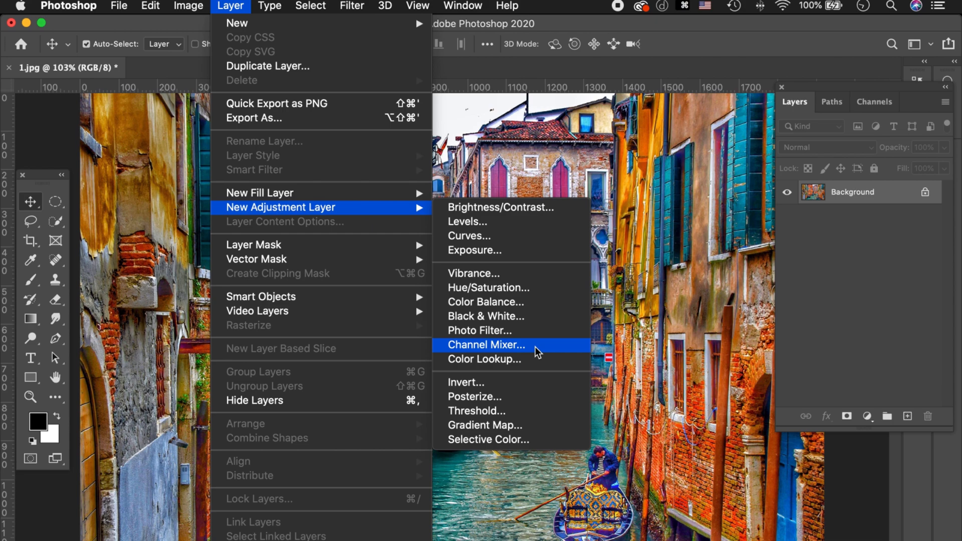
pyautogui.click(915, 312)
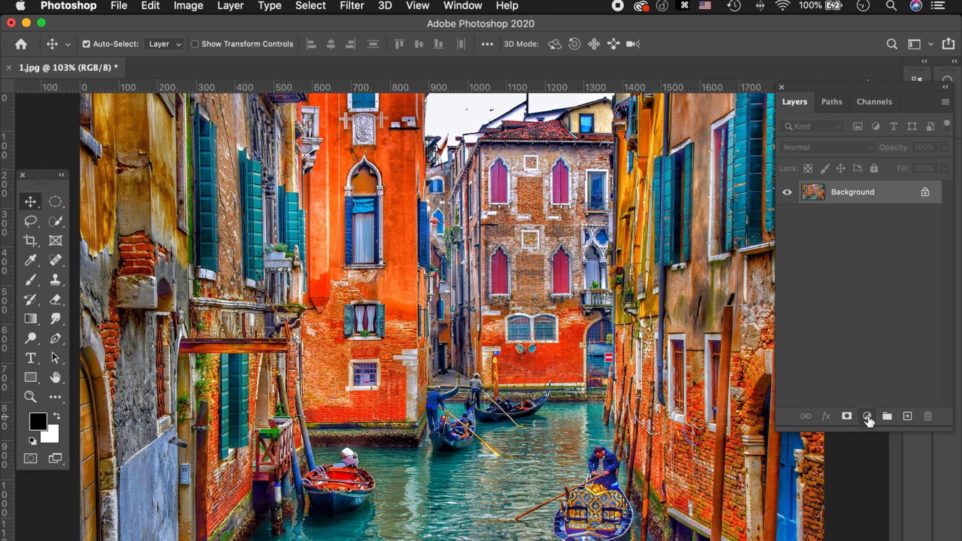
# - Add a bright red (#fe2525) Solid Color fill layer above the Background
pyautogui.click(868, 417)
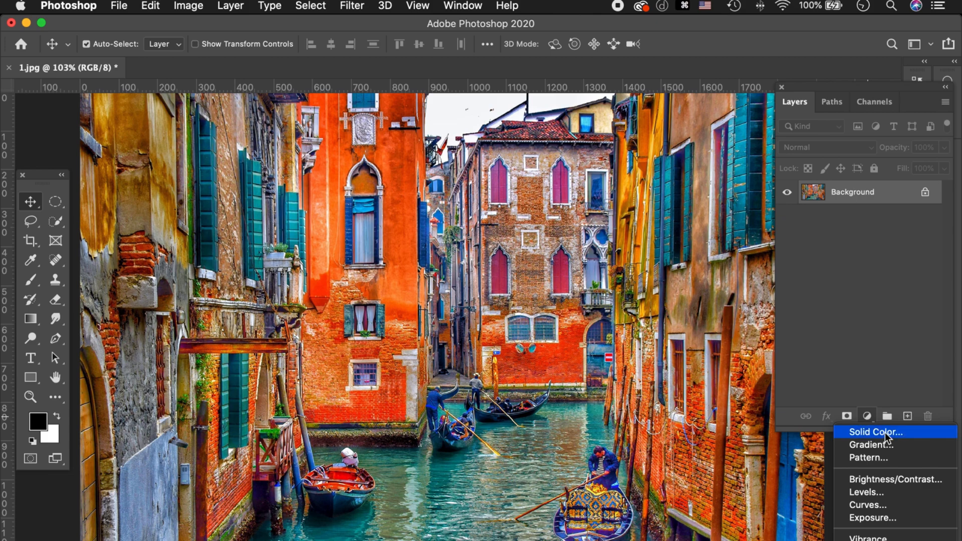
pyautogui.click(885, 432)
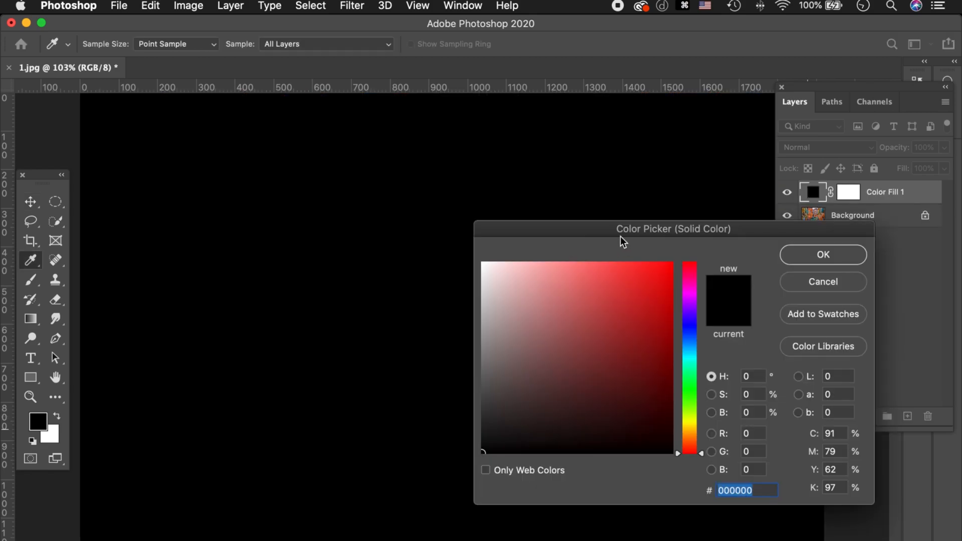
pyautogui.click(644, 263)
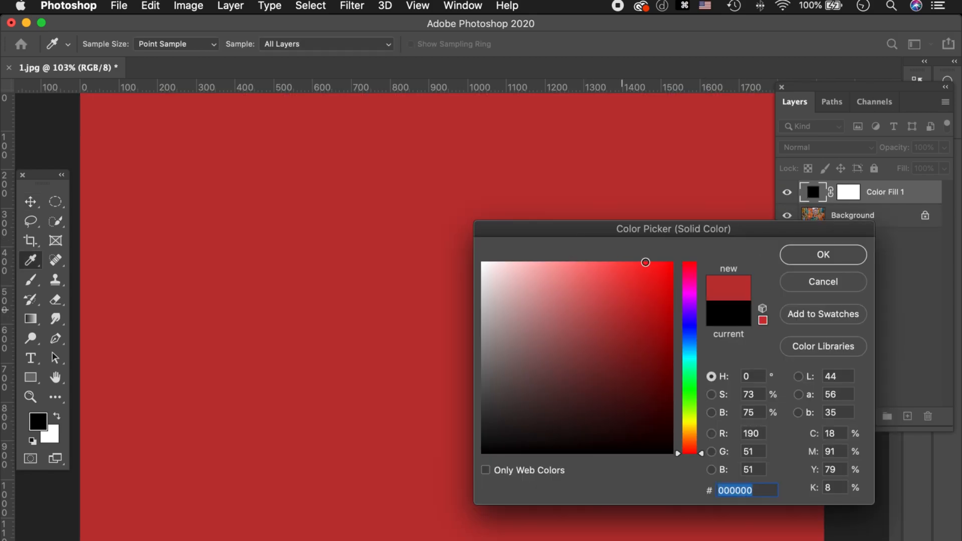
pyautogui.click(823, 255)
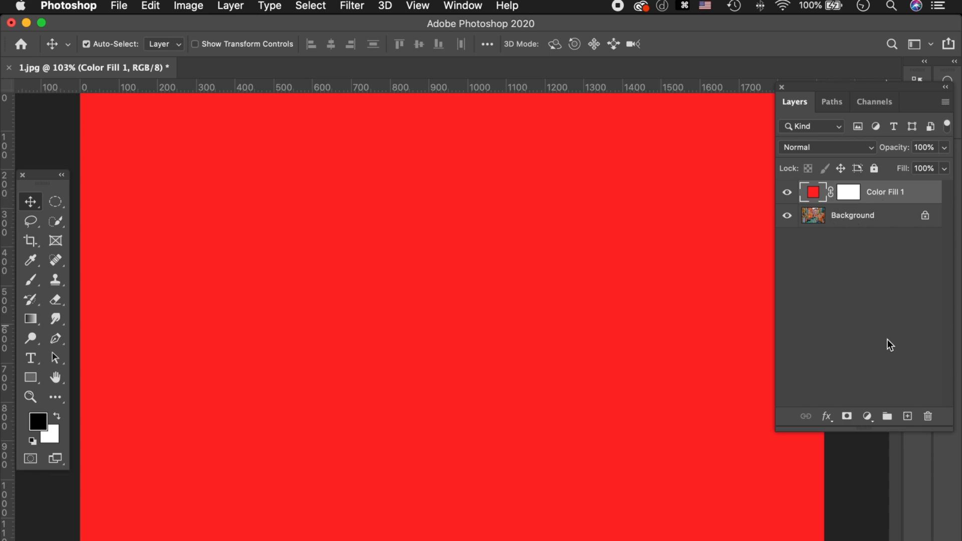
pyautogui.doubleClick(817, 196)
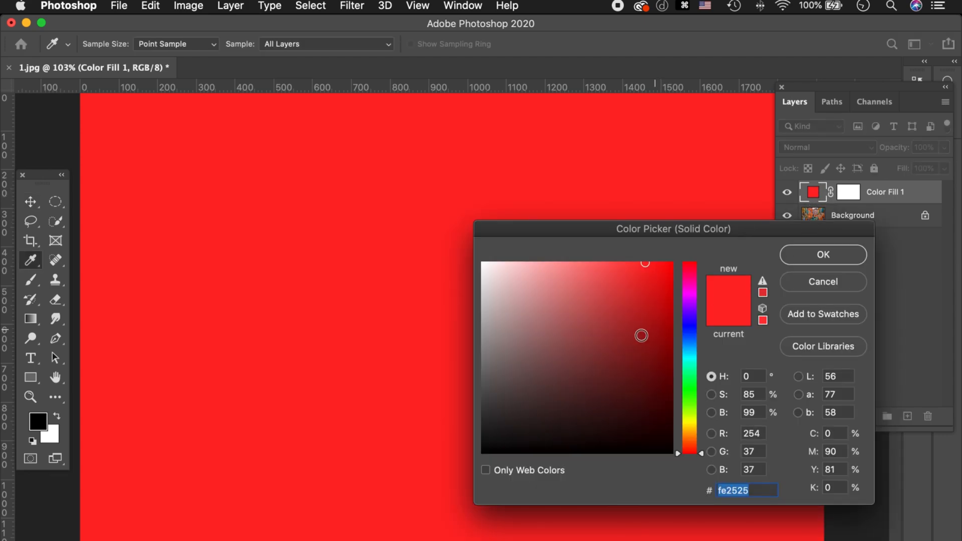
pyautogui.click(635, 331)
pyautogui.moveTo(635, 331)
pyautogui.mouseDown()
pyautogui.moveTo(511, 352)
pyautogui.moveTo(533, 339)
pyautogui.moveTo(673, 345)
pyautogui.mouseUp()
pyautogui.moveTo(580, 394); pyautogui.dragTo(599, 385)
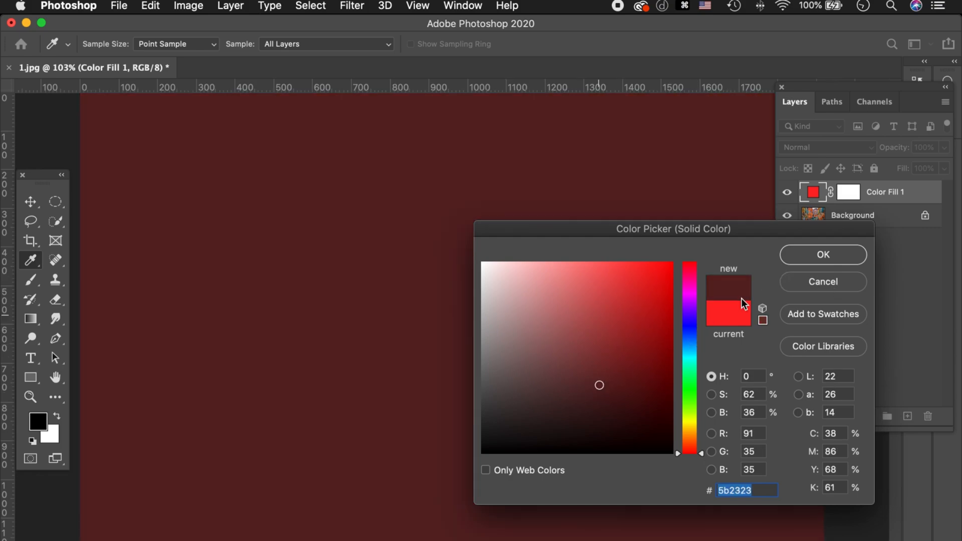
pyautogui.click(831, 284)
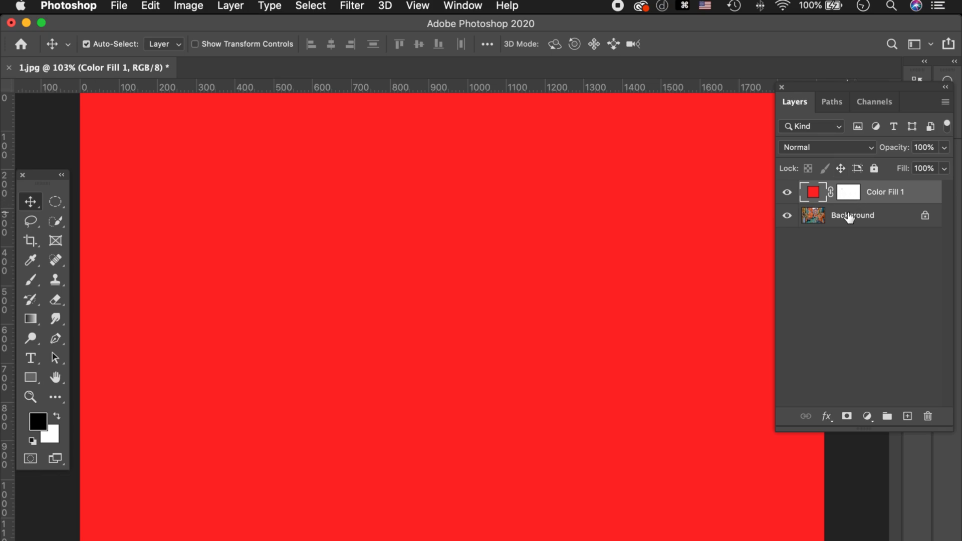
# - Add a new blank layer above the color fill layer and set the foreground color to red (#ea3030)
pyautogui.press('u')
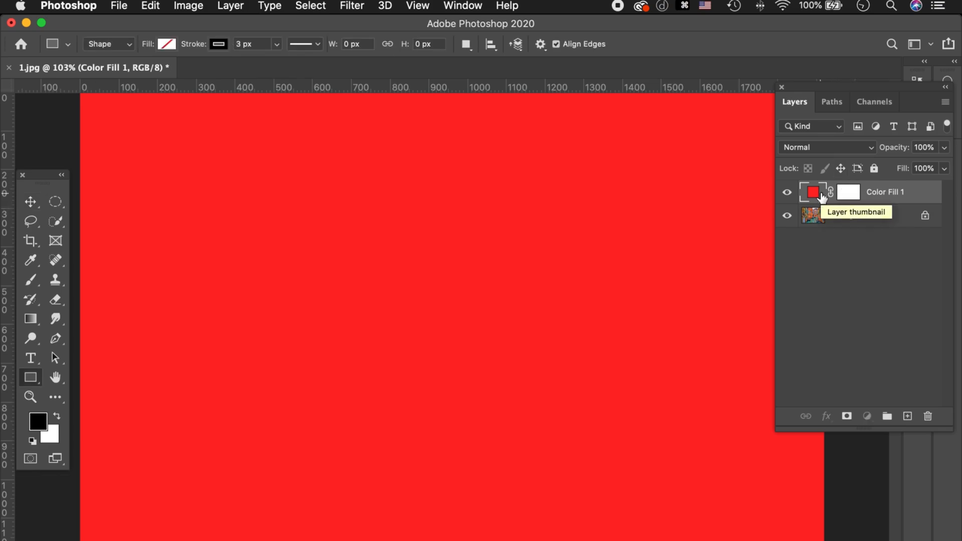
pyautogui.press('shift+super+n')
pyautogui.press('Return')
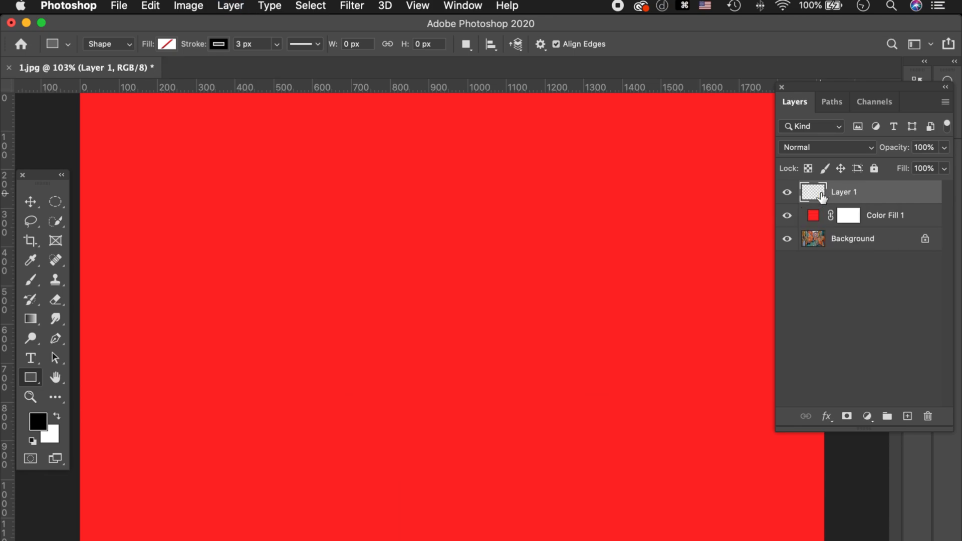
pyautogui.click(39, 424)
pyautogui.click(634, 278)
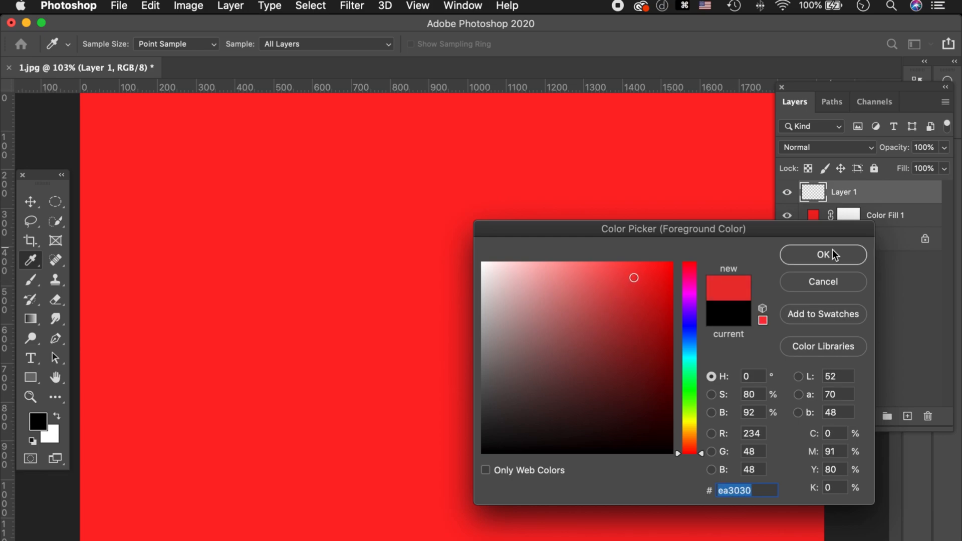
pyautogui.click(831, 249)
# - Change the foreground color to blue (#1c7bc4) and fill the new blank layer with it
pyautogui.click(37, 421)
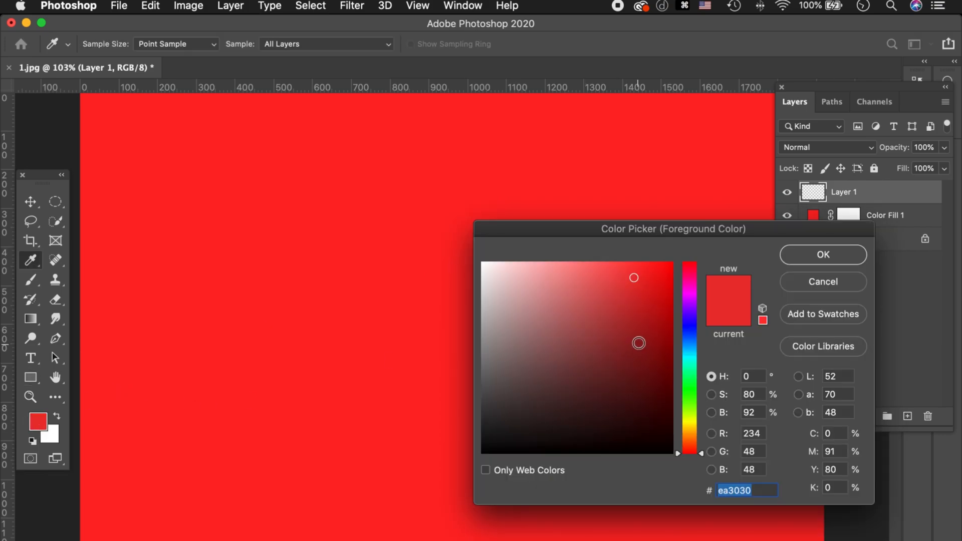
pyautogui.click(696, 344)
pyautogui.click(645, 305)
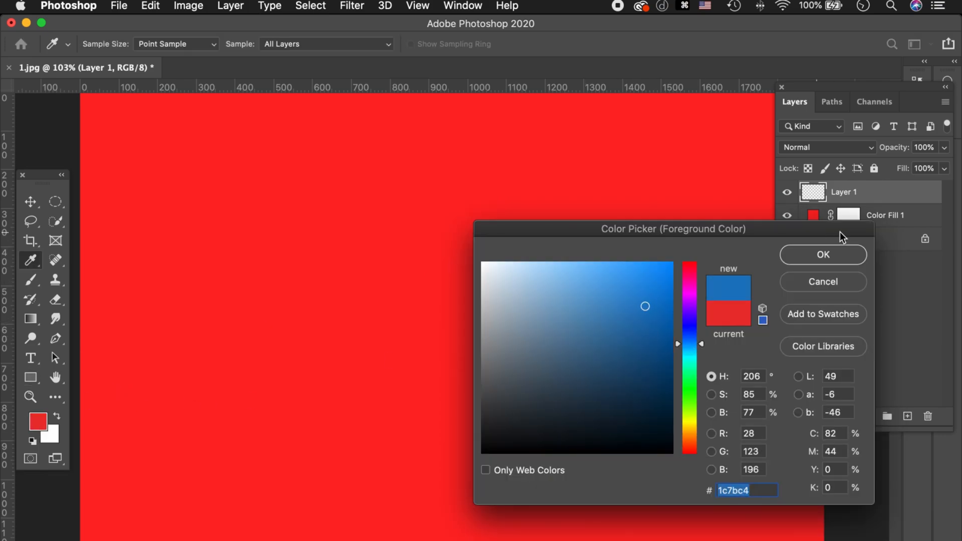
pyautogui.click(826, 263)
pyautogui.press('u')
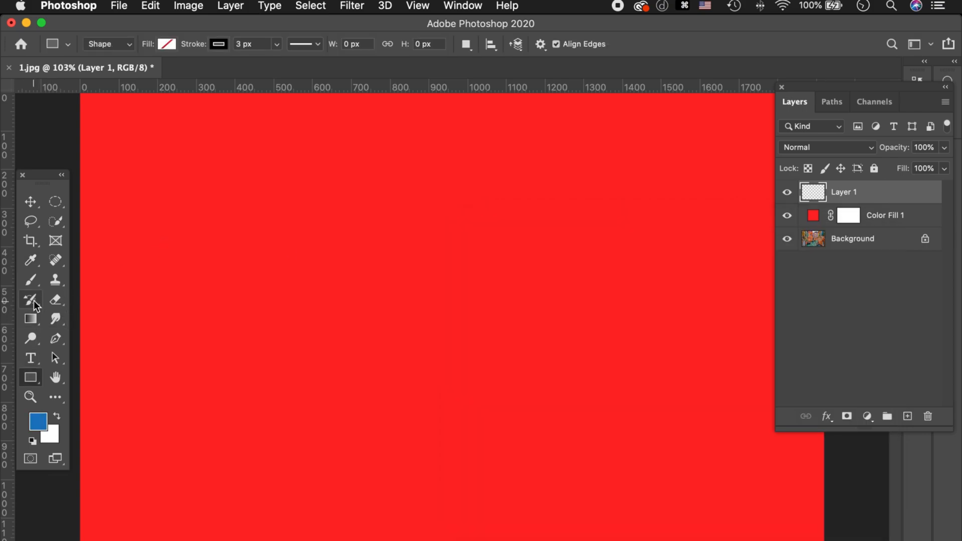
pyautogui.hotkey('alt', 'BackSpace')
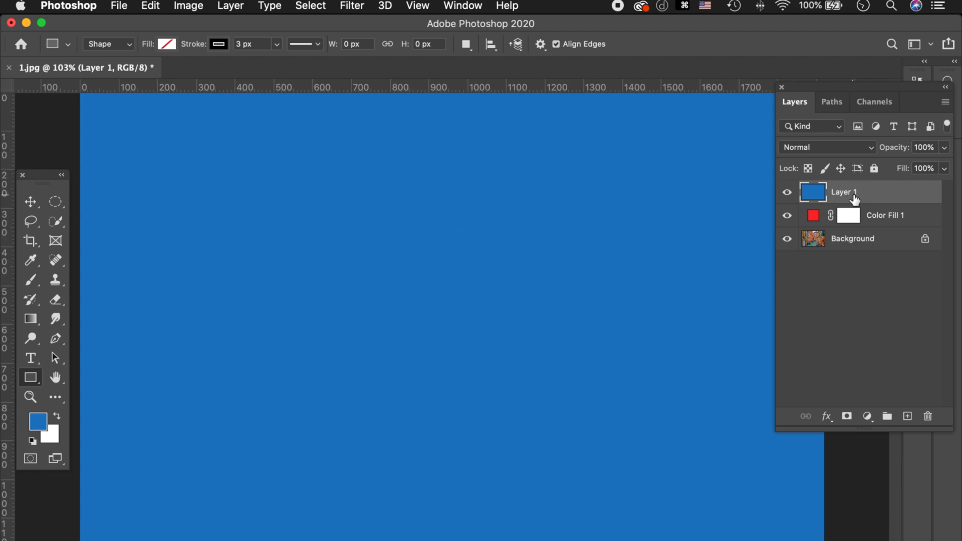
# - Delete the blue pixel layer and change the Solid Color fill layer's color to violet-blue (#4049f5)
pyautogui.moveTo(845, 196); pyautogui.dragTo(928, 416)
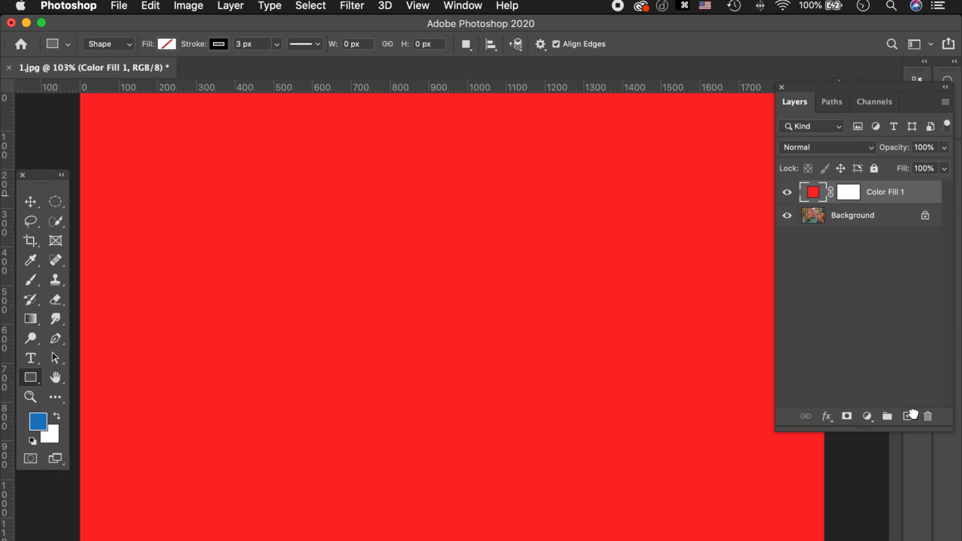
pyautogui.doubleClick(815, 195)
pyautogui.moveTo(698, 339); pyautogui.dragTo(696, 328)
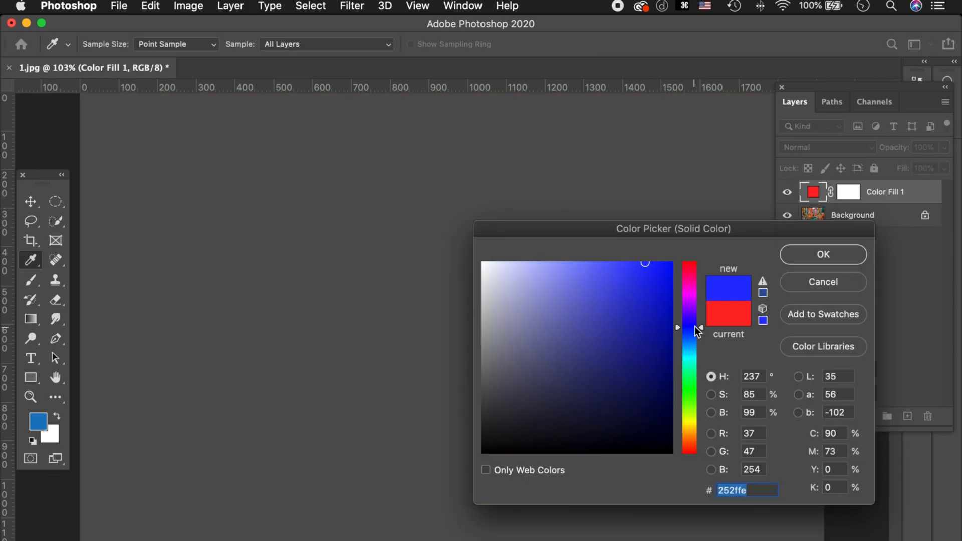
pyautogui.moveTo(649, 289)
pyautogui.mouseDown()
pyautogui.moveTo(663, 261)
pyautogui.moveTo(618, 270)
pyautogui.mouseUp()
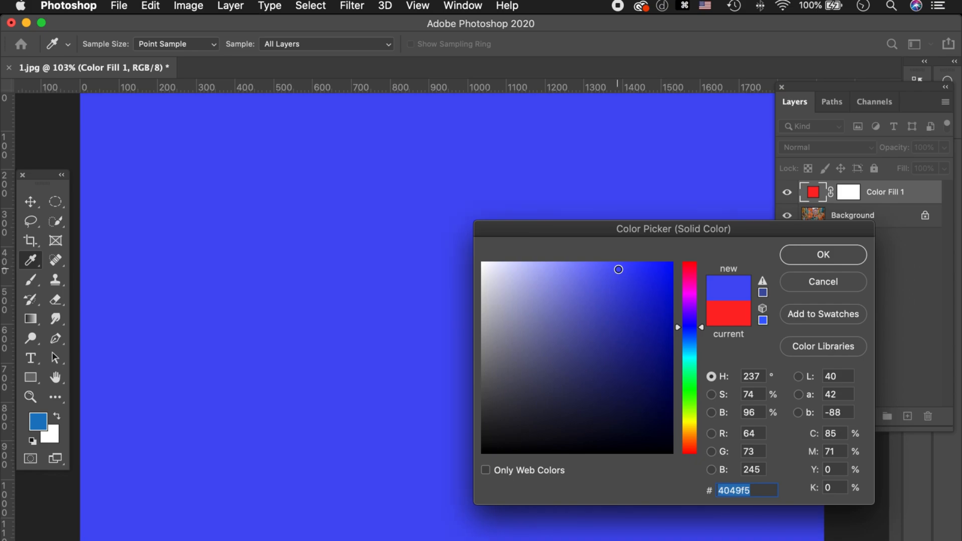
pyautogui.click(823, 255)
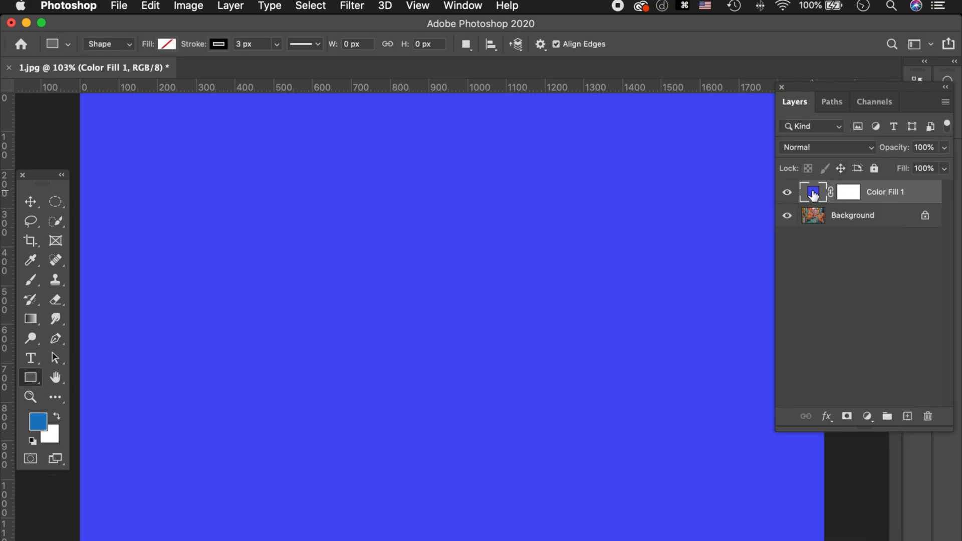
# - Delete the Solid Color fill layer and add a Levels adjustment layer above the Background
pyautogui.moveTo(814, 197); pyautogui.dragTo(927, 414)
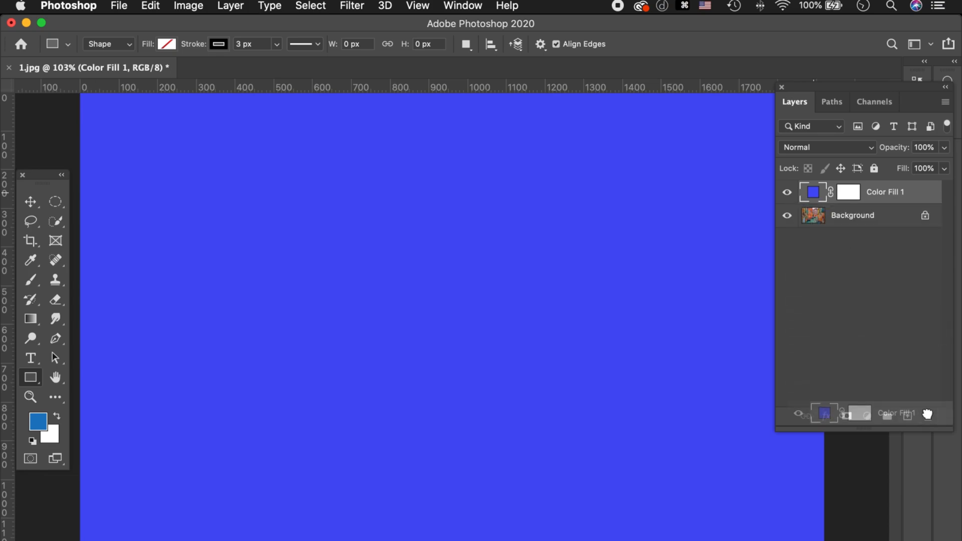
pyautogui.click(870, 415)
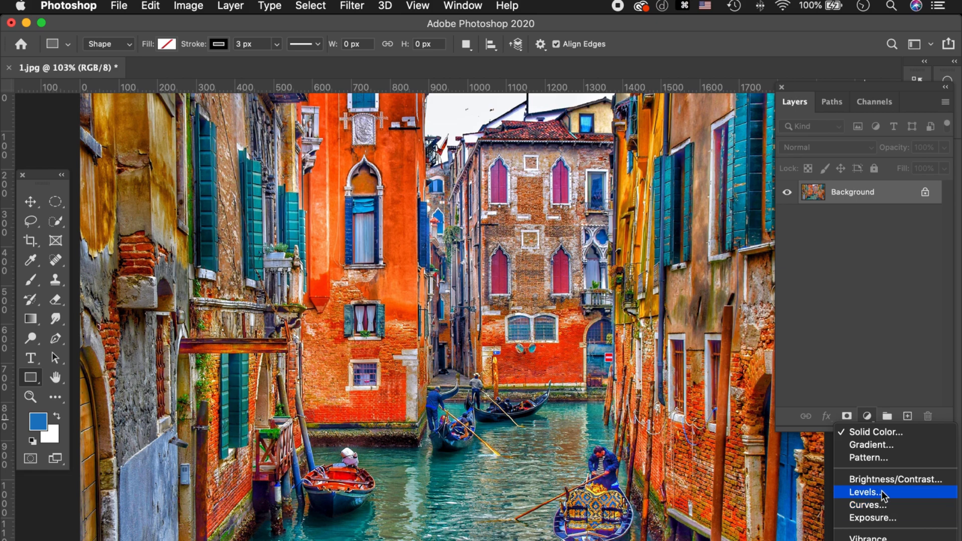
pyautogui.click(882, 492)
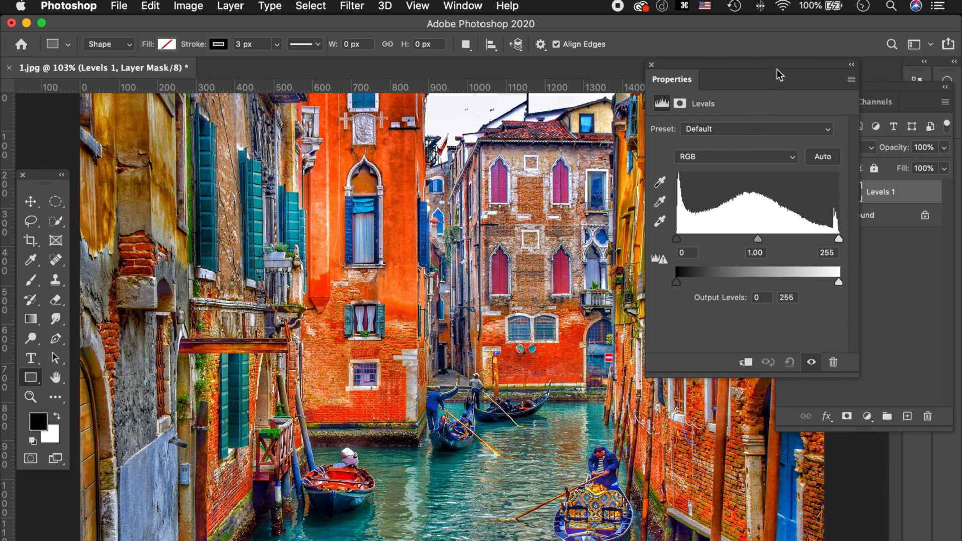
pyautogui.moveTo(777, 64); pyautogui.dragTo(780, 61)
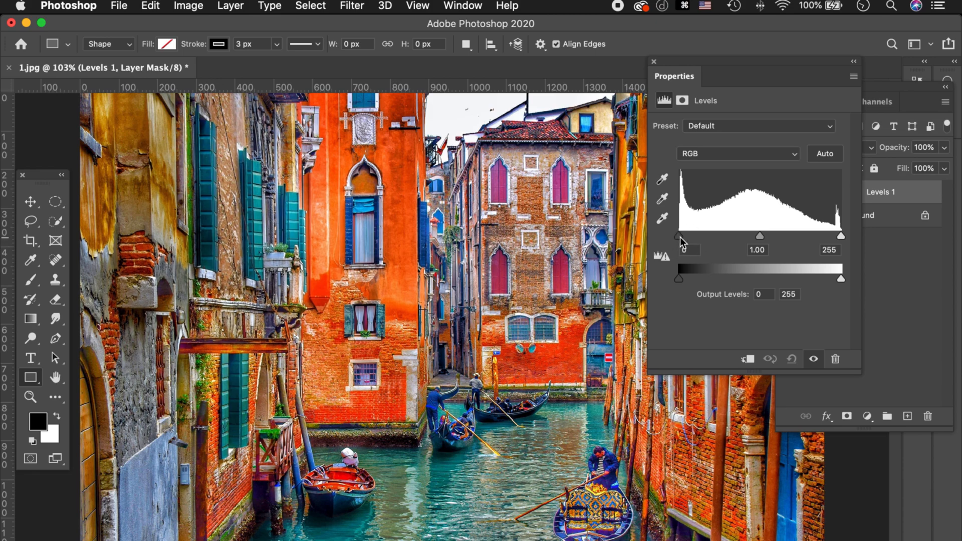
# - Try a shadow input level of 67 in the Levels adjustment and return it to 0
pyautogui.moveTo(680, 236); pyautogui.dragTo(721, 236)
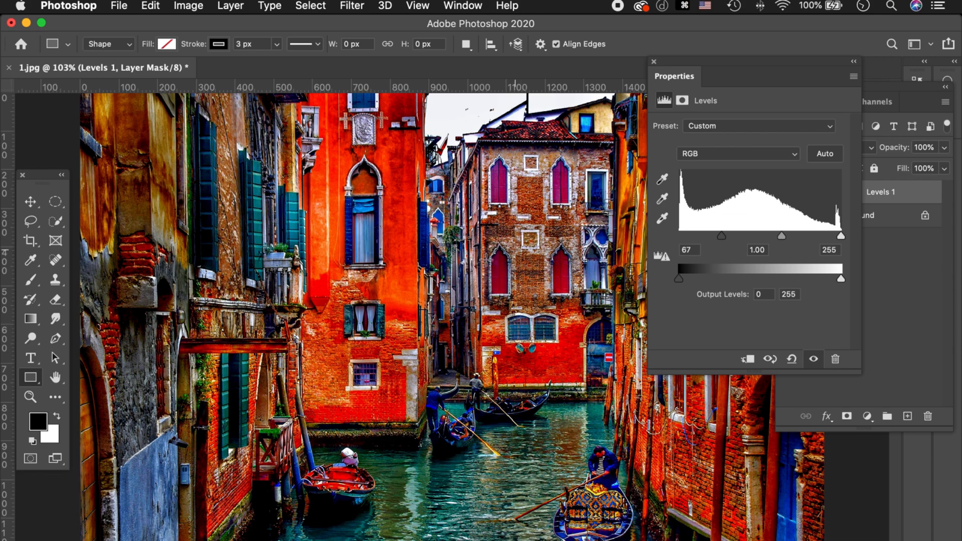
pyautogui.moveTo(721, 236); pyautogui.dragTo(666, 239)
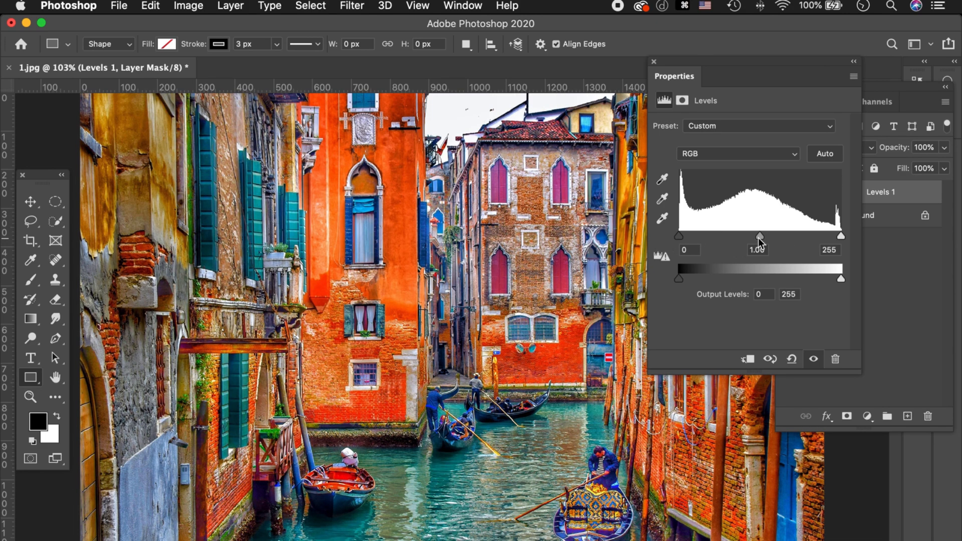
# - Try a midtone input of 1.13 with a highlight input of 175, and reset the Levels adjustment to its defaults
pyautogui.moveTo(759, 236); pyautogui.dragTo(738, 237)
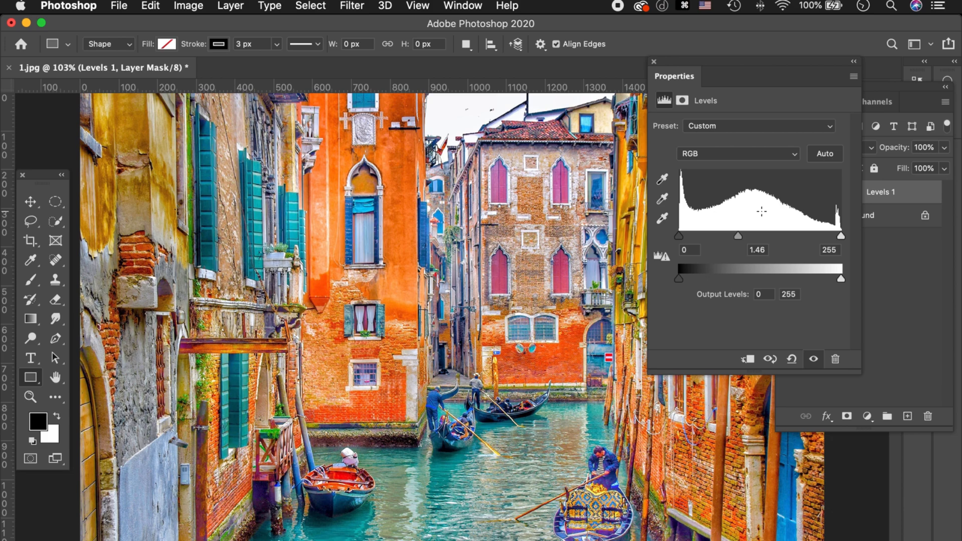
pyautogui.click(753, 236)
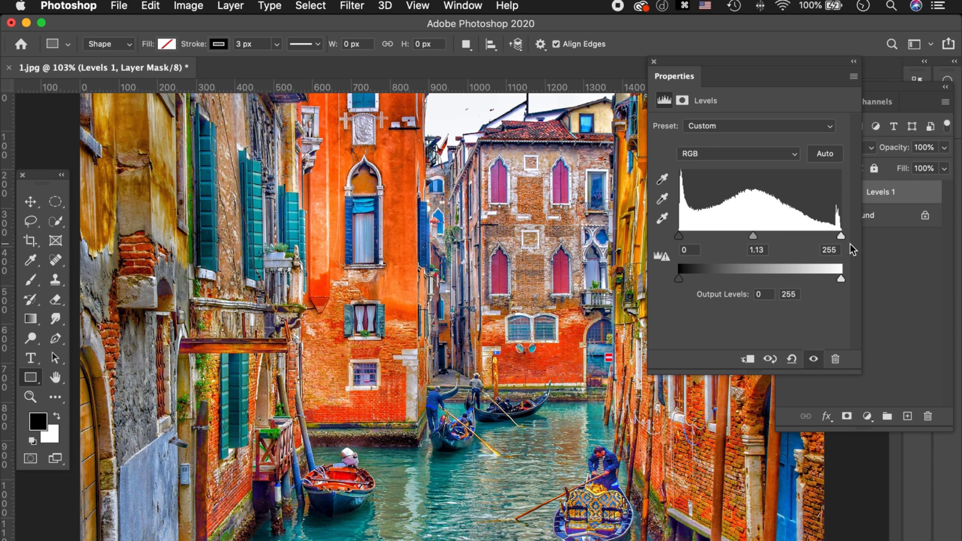
pyautogui.moveTo(843, 237); pyautogui.dragTo(791, 237)
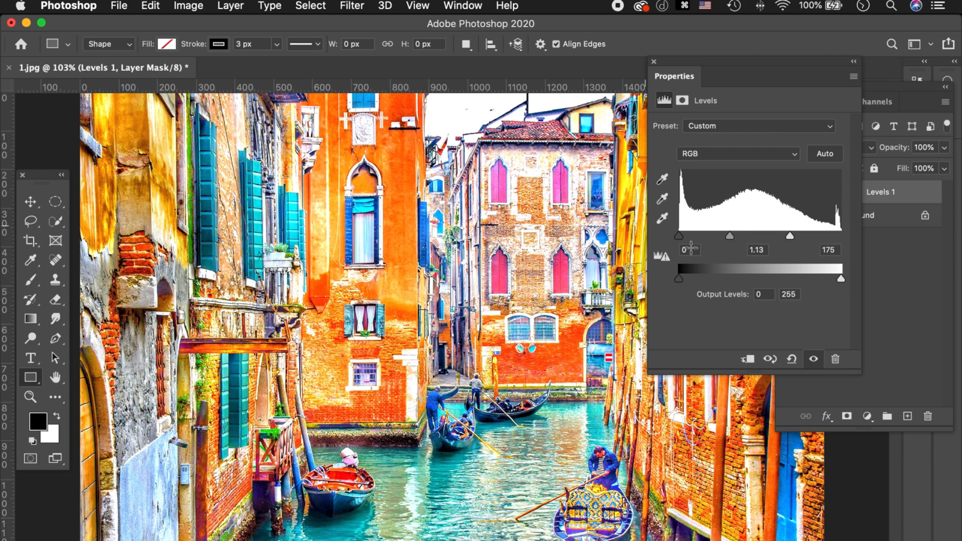
pyautogui.click(792, 360)
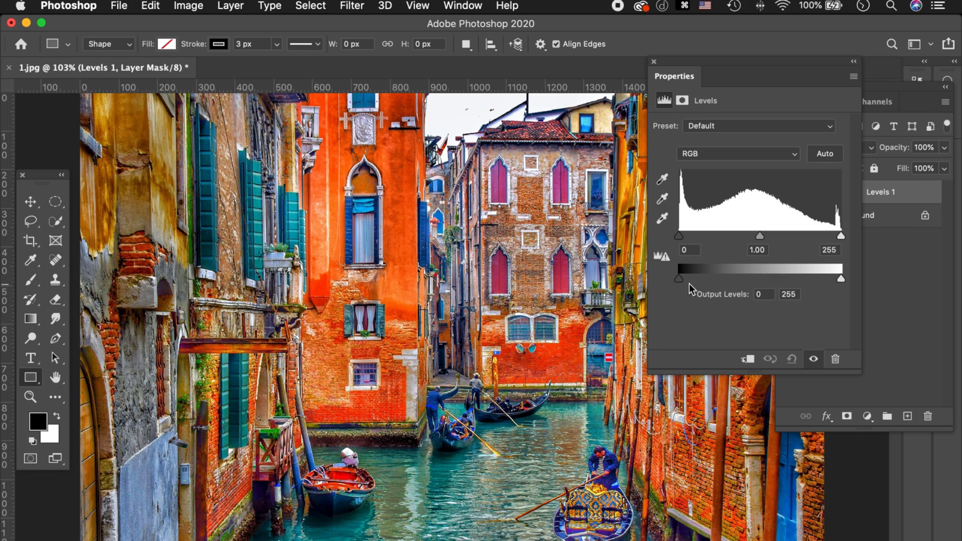
# - Try a black output level of 102 and a white output level of 162, moving each back to its end of the range
pyautogui.moveTo(680, 280); pyautogui.dragTo(744, 282)
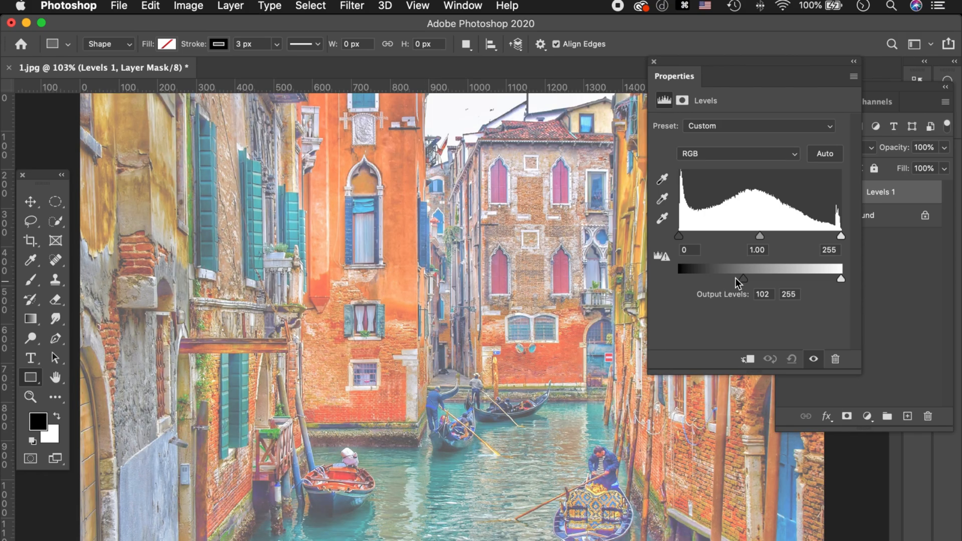
pyautogui.moveTo(741, 279); pyautogui.dragTo(678, 279)
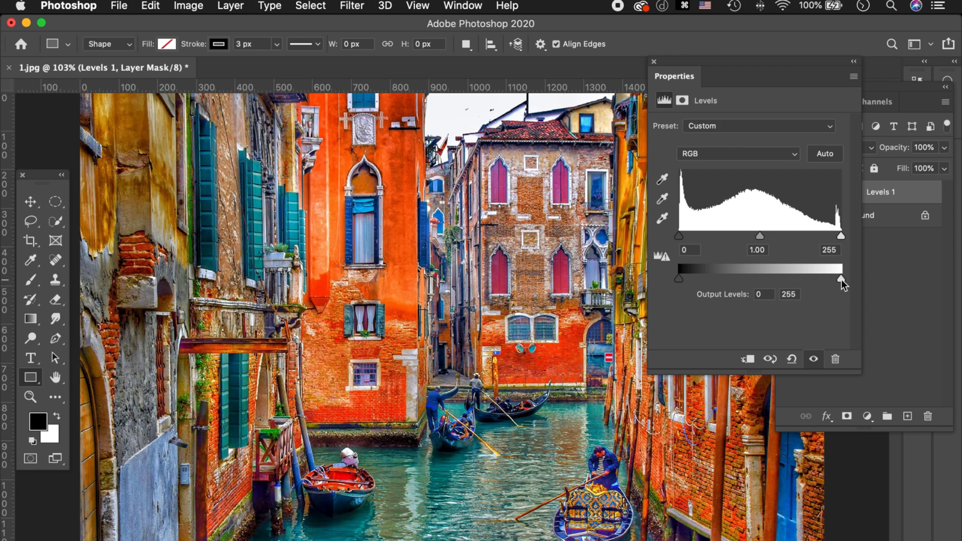
pyautogui.moveTo(841, 279); pyautogui.dragTo(781, 285)
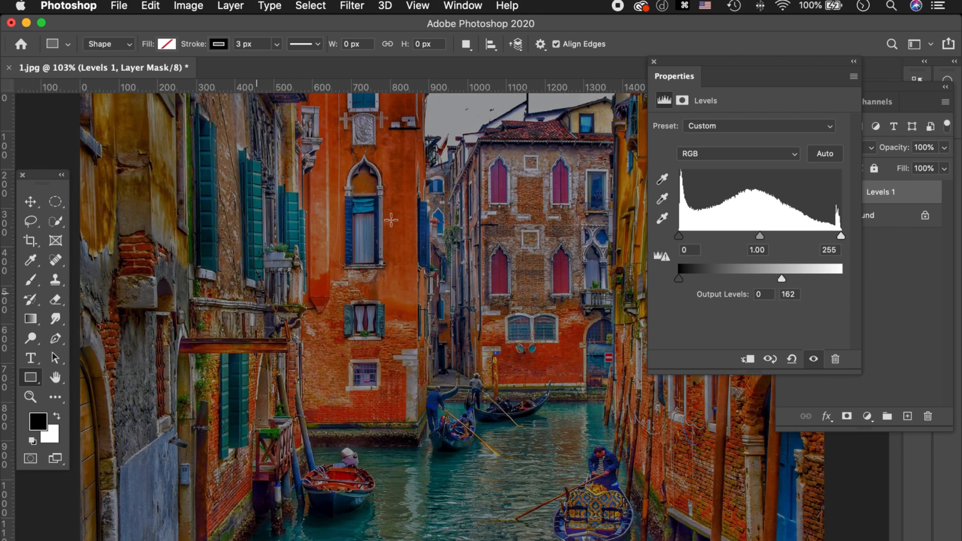
pyautogui.moveTo(782, 279); pyautogui.dragTo(847, 285)
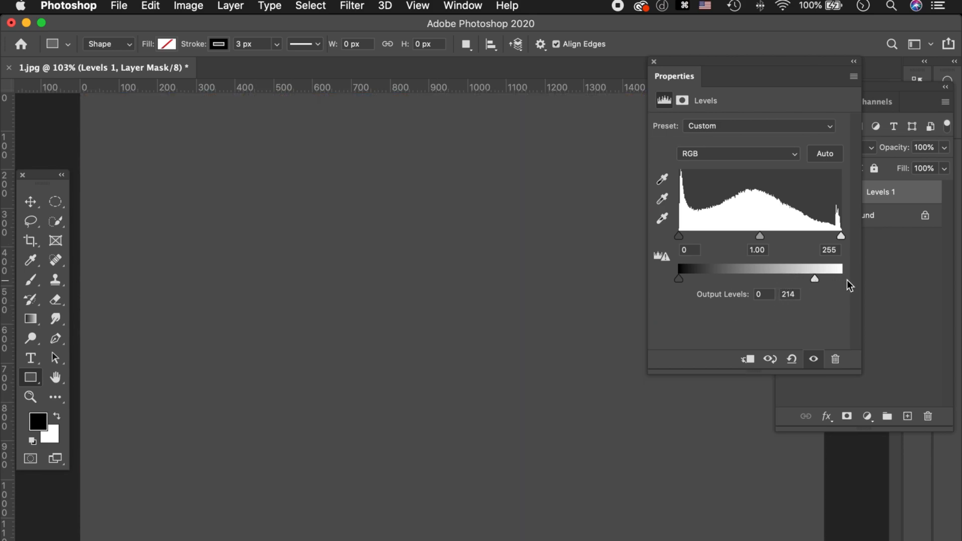
# - Try the Levels eyedroppers, sampling a black point in the dark area beside the moored boat and a white point in the photo
pyautogui.click(667, 182)
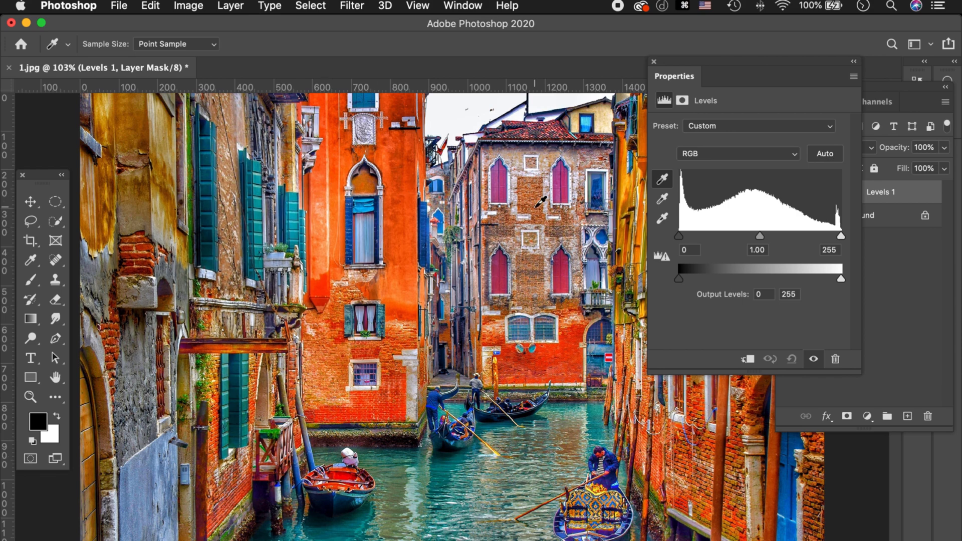
pyautogui.press('u')
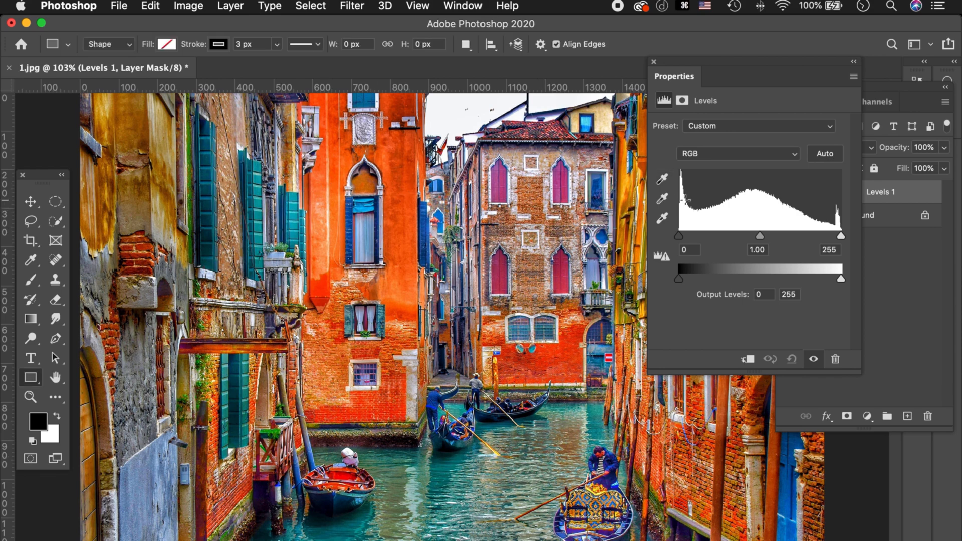
pyautogui.click(662, 180)
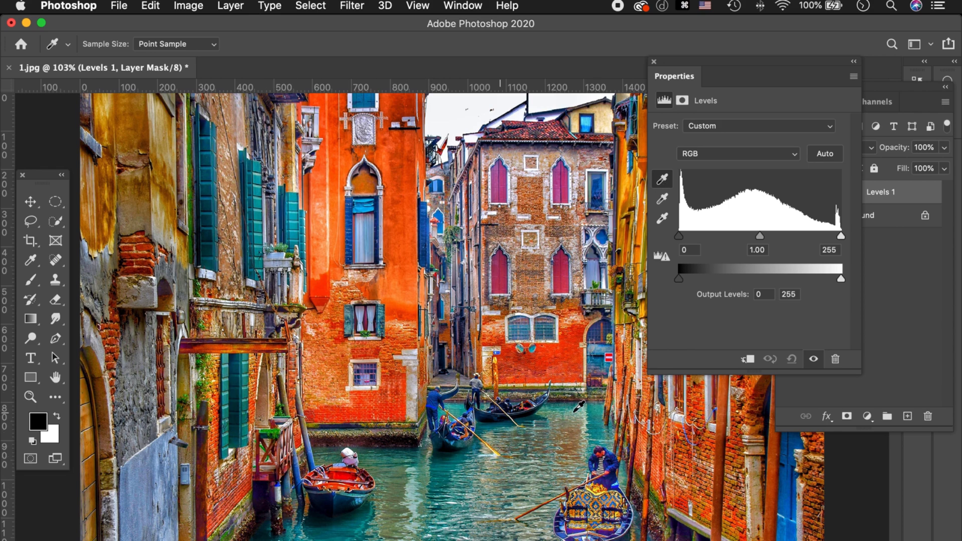
pyautogui.click(262, 494)
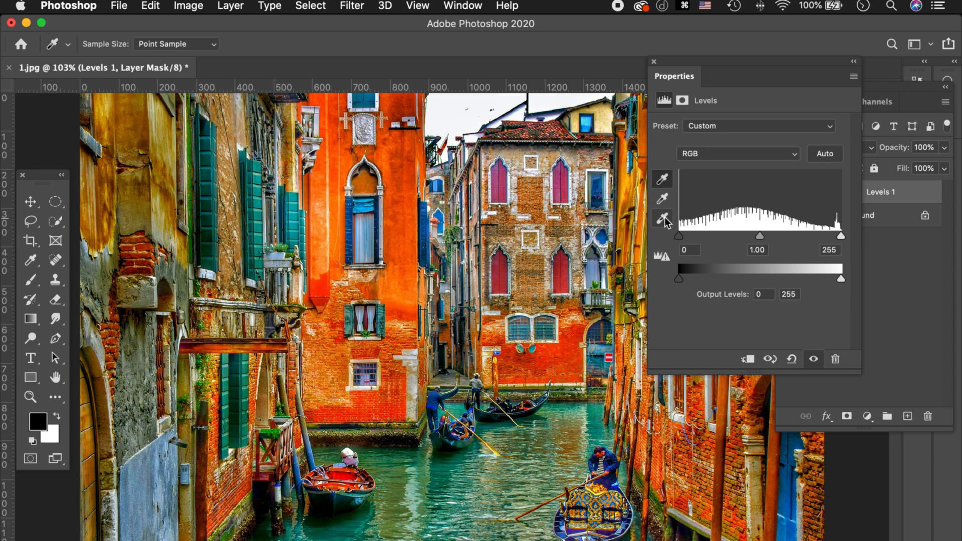
pyautogui.click(663, 219)
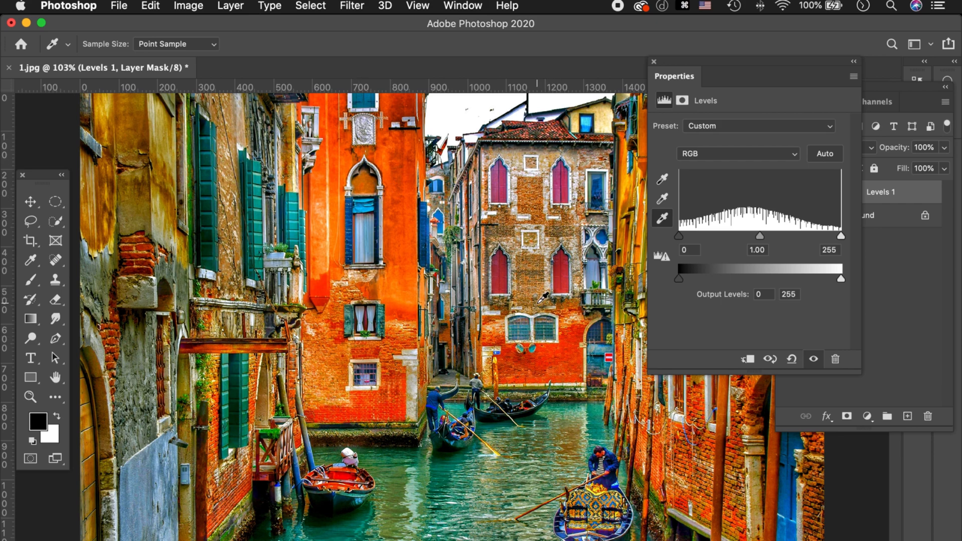
pyautogui.click(661, 200)
pyautogui.click(662, 218)
# - Try a highlight input of 176 on the Red channel and reset the Levels adjustment to its defaults
pyautogui.click(742, 158)
pyautogui.click(743, 166)
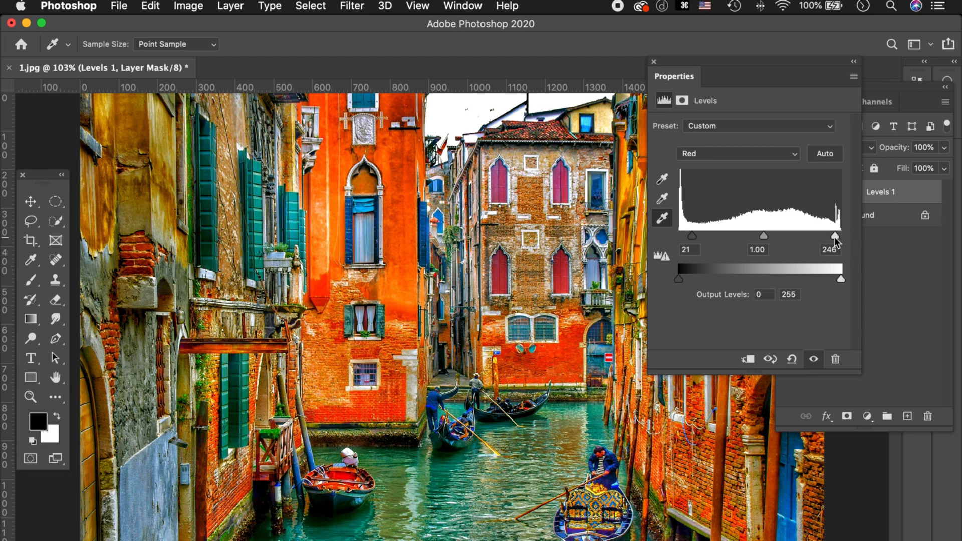
pyautogui.moveTo(834, 236); pyautogui.dragTo(792, 240)
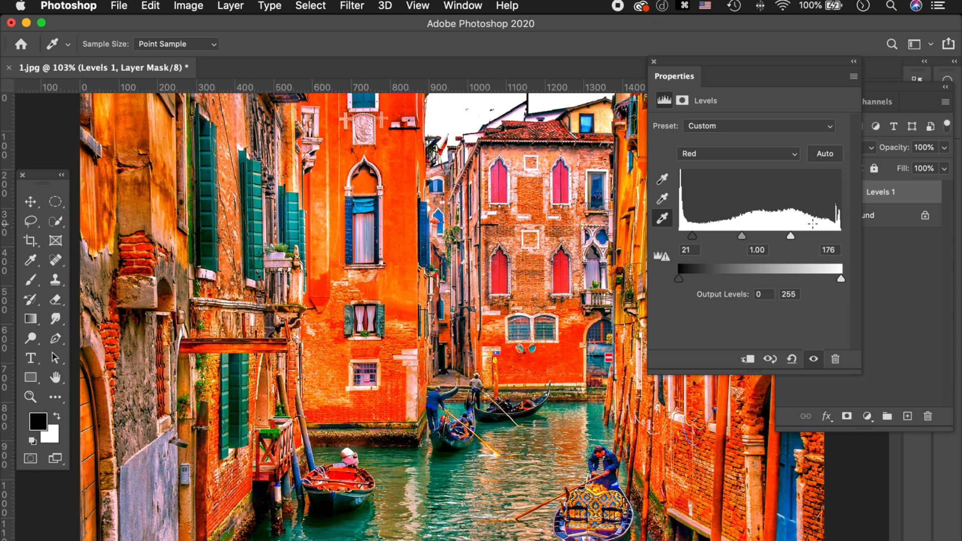
pyautogui.click(791, 358)
pyautogui.press('u')
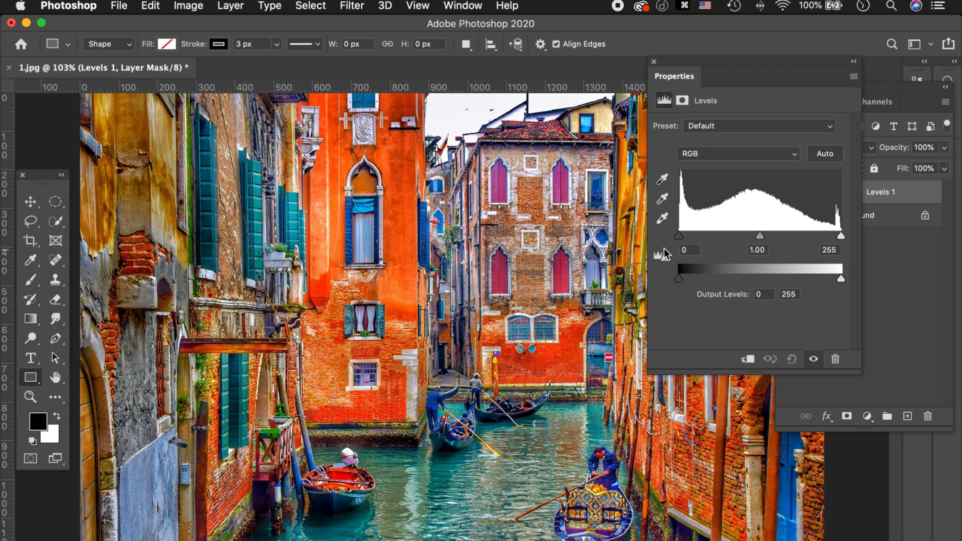
# - Try a shadow input of 99 on the Red channel of the Levels adjustment and undo it
pyautogui.click(729, 154)
pyautogui.click(727, 164)
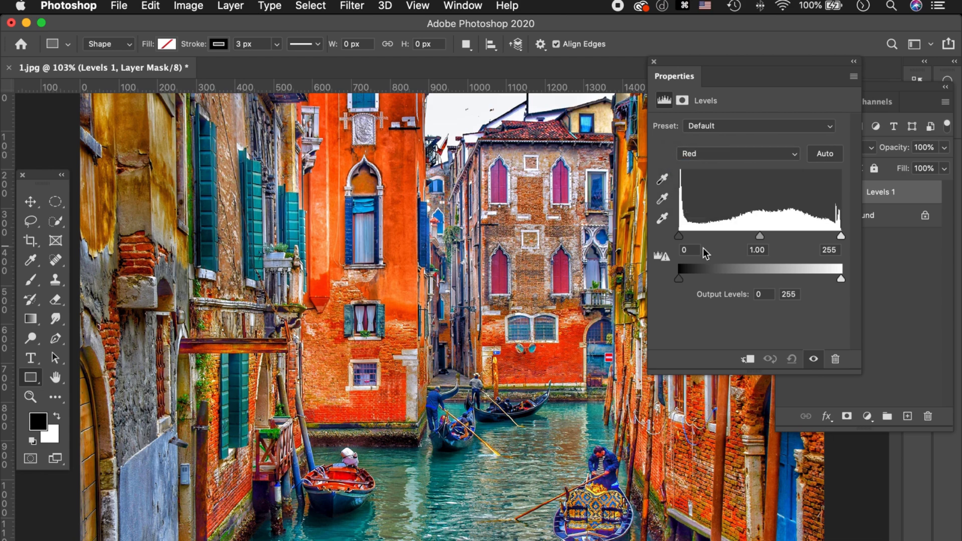
pyautogui.moveTo(681, 239); pyautogui.dragTo(742, 239)
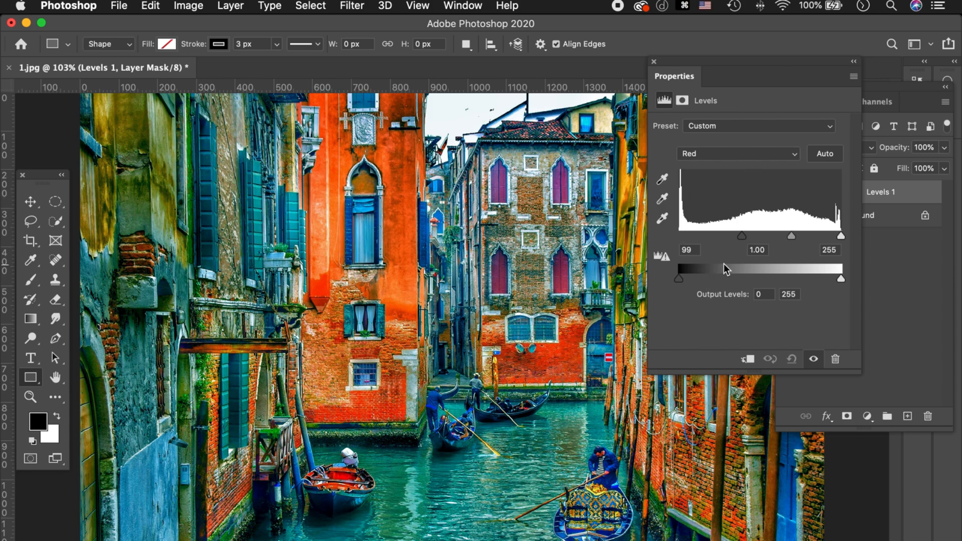
pyautogui.press('super+z')
# - Try the Green channel's highlight and shadow inputs, return them to 255 and 0, and switch the Levels adjustment to the Blue channel
pyautogui.click(749, 154)
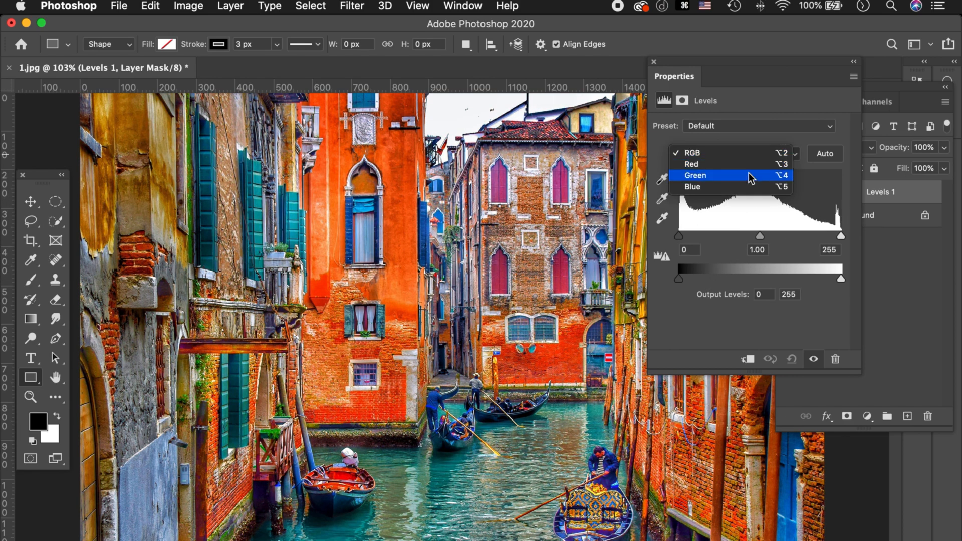
pyautogui.click(750, 176)
pyautogui.moveTo(840, 235)
pyautogui.mouseDown()
pyautogui.moveTo(799, 236)
pyautogui.moveTo(858, 234)
pyautogui.mouseUp()
pyautogui.moveTo(680, 234)
pyautogui.mouseDown()
pyautogui.moveTo(734, 236)
pyautogui.moveTo(678, 236)
pyautogui.mouseUp()
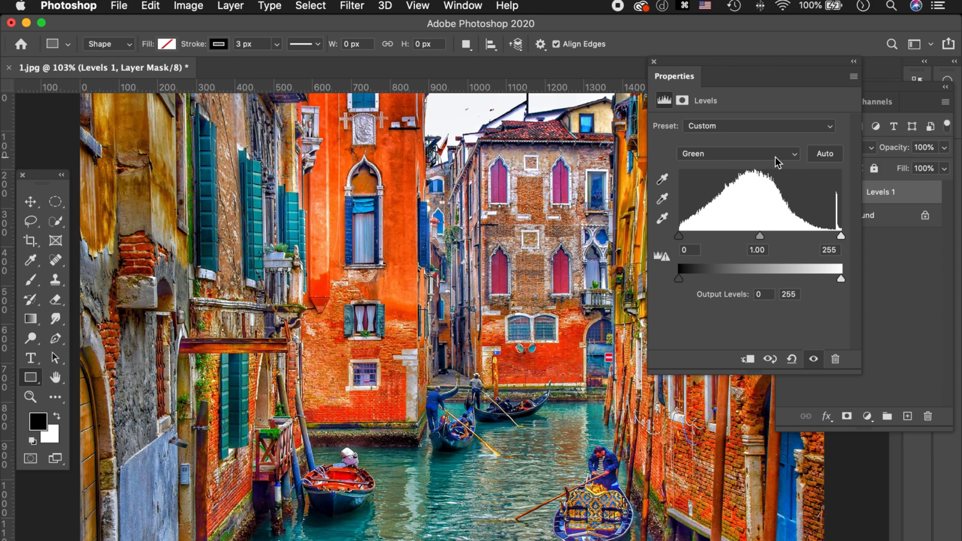
pyautogui.click(776, 157)
pyautogui.click(777, 163)
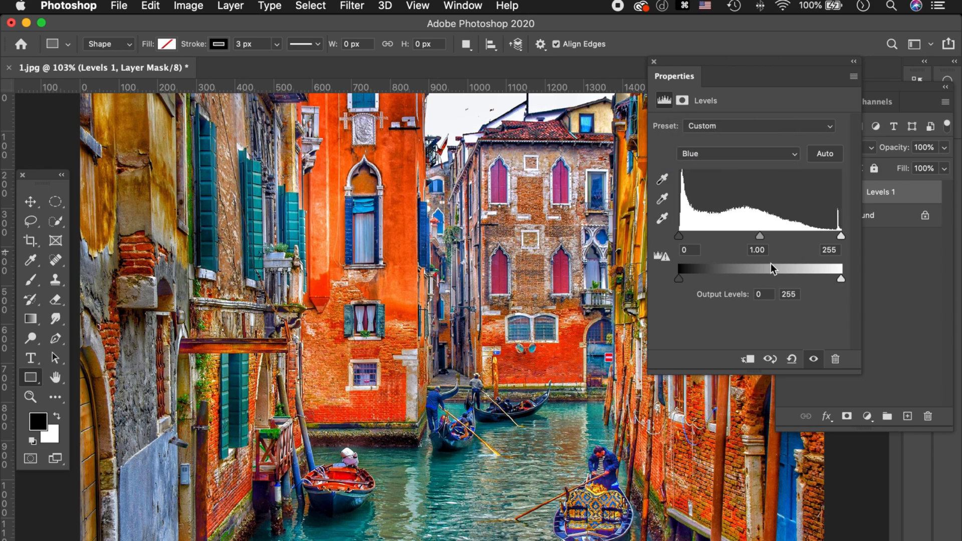
# - Delete the Levels adjustment layer and add a Curves adjustment layer above the Background
pyautogui.click(653, 61)
pyautogui.click(867, 416)
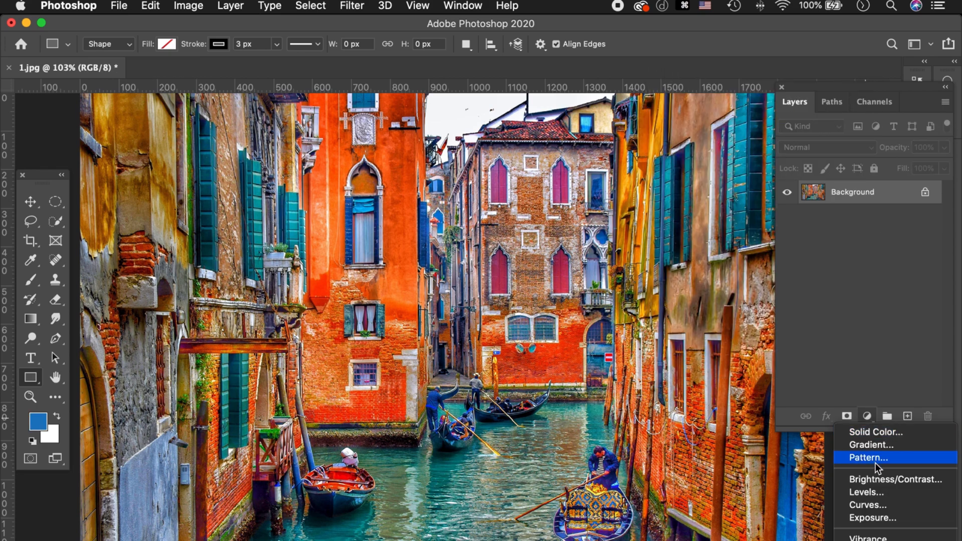
pyautogui.click(877, 505)
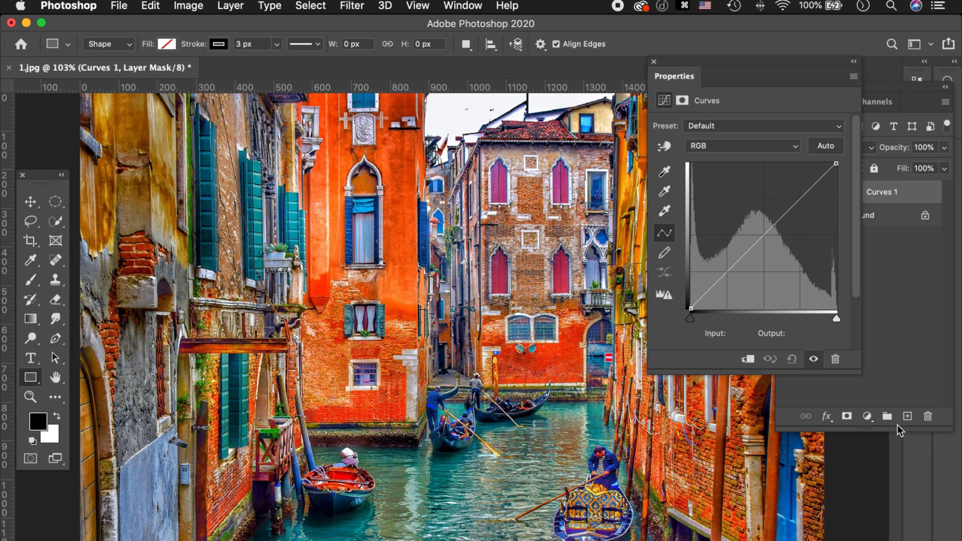
# - Add a Levels adjustment layer above the Curves layer, try a lower highlight input and return it to 255
pyautogui.click(867, 416)
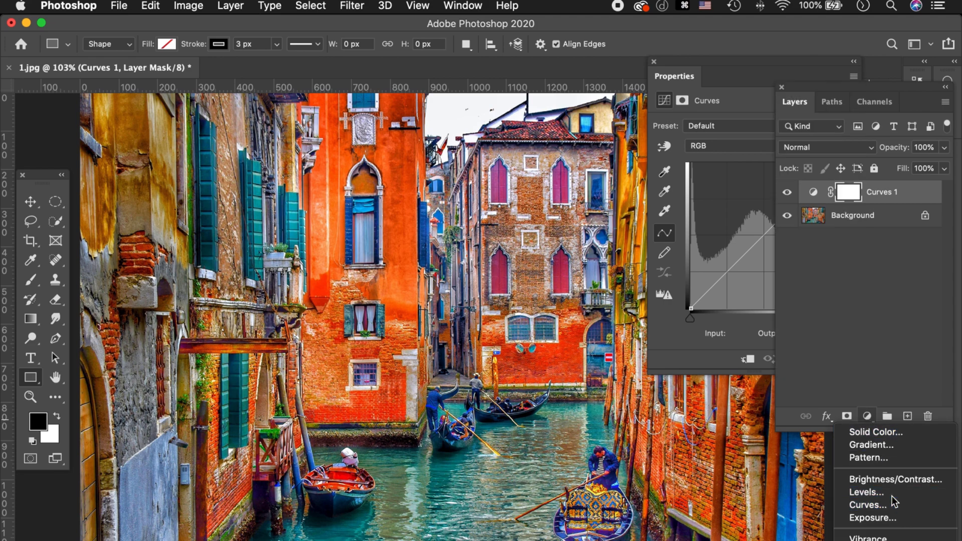
pyautogui.click(866, 492)
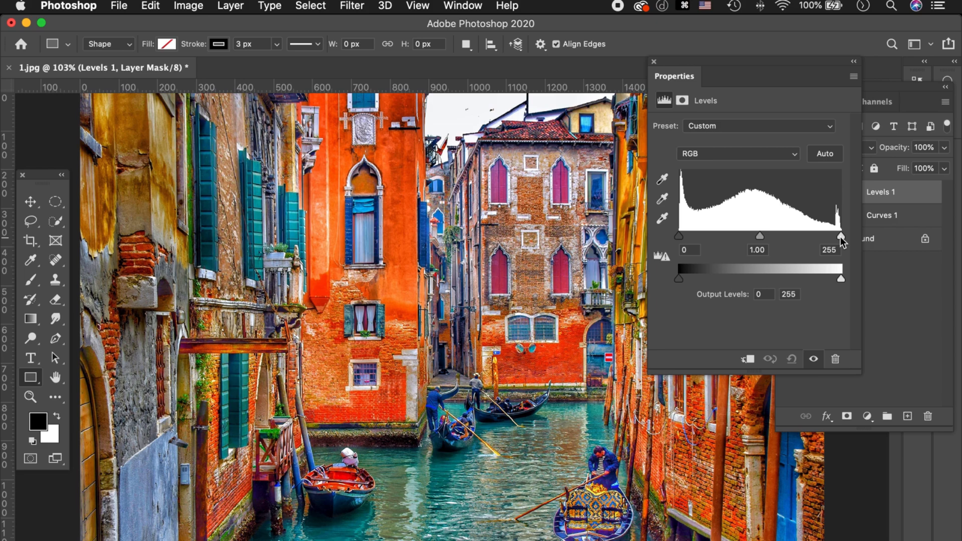
pyautogui.moveTo(841, 237); pyautogui.dragTo(806, 236)
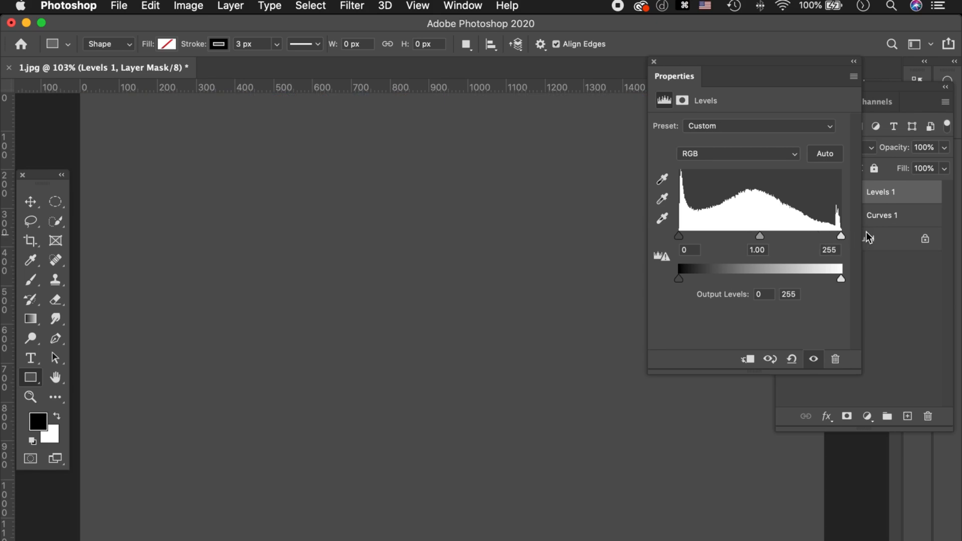
# - Open the Curves layer's settings and try moving the curve's highlight endpoint, returning it to input 255 and output 255
pyautogui.click(895, 222)
pyautogui.click(814, 219)
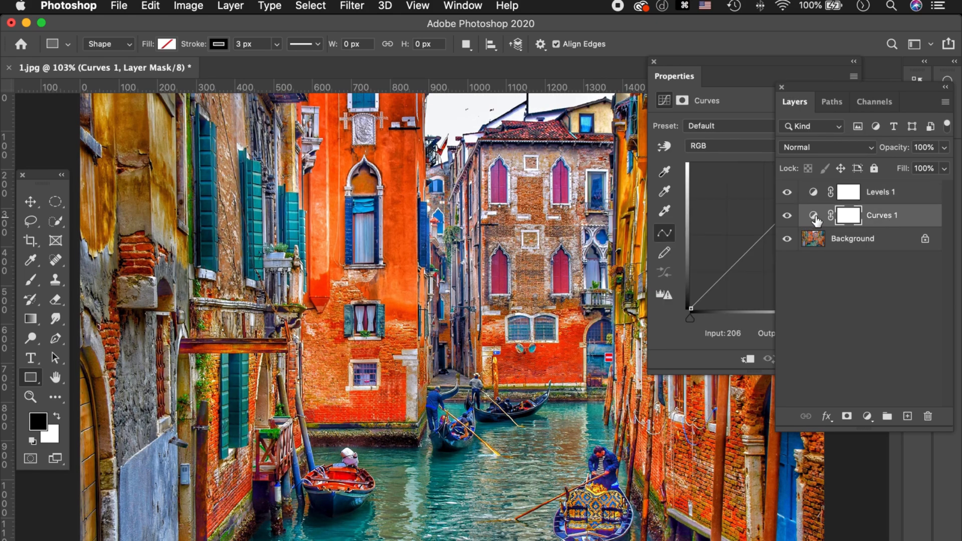
pyautogui.click(814, 219)
pyautogui.click(768, 103)
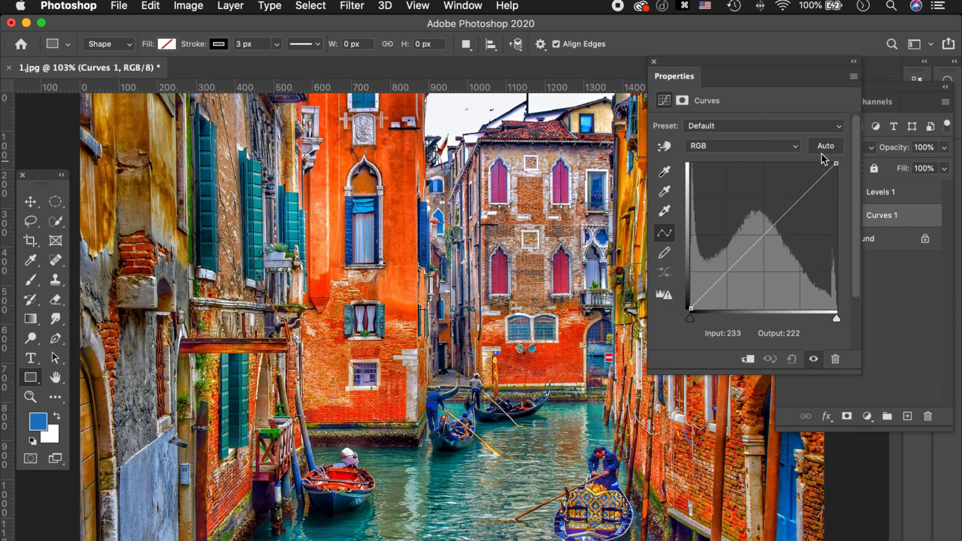
pyautogui.moveTo(836, 164)
pyautogui.mouseDown()
pyautogui.moveTo(815, 164)
pyautogui.moveTo(841, 163)
pyautogui.mouseUp()
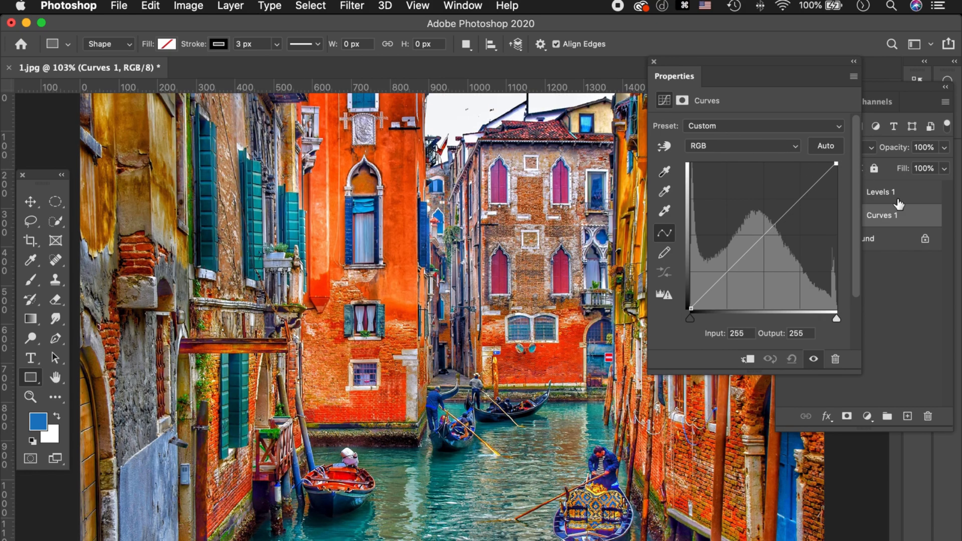
# - Try a white output level of 179 on the Levels layer and return it to 255
pyautogui.click(881, 197)
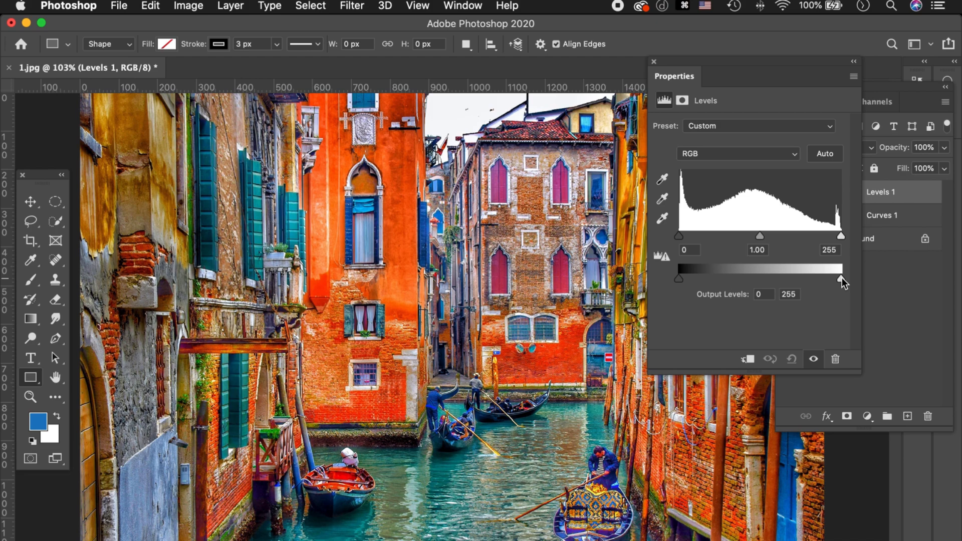
pyautogui.moveTo(841, 278); pyautogui.dragTo(792, 280)
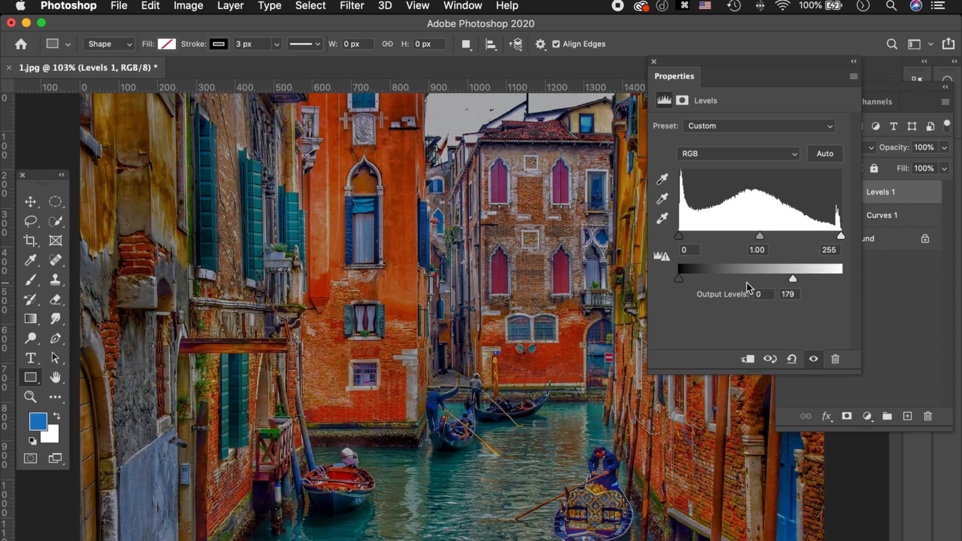
pyautogui.moveTo(793, 278); pyautogui.dragTo(870, 284)
# - Try lowering the highlight endpoint of the Curves layer to output 197 and return it to 255
pyautogui.click(888, 218)
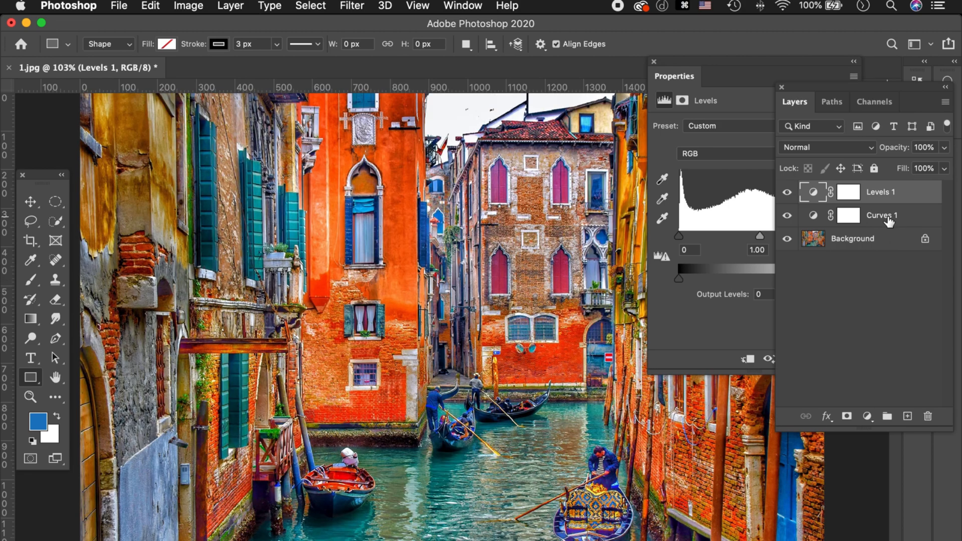
pyautogui.click(813, 216)
pyautogui.click(772, 149)
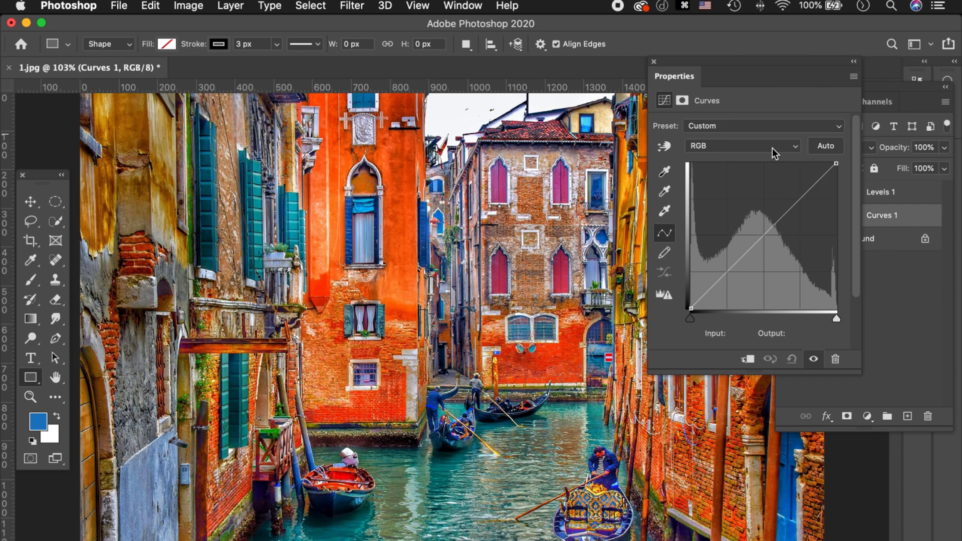
pyautogui.moveTo(839, 162); pyautogui.dragTo(860, 195)
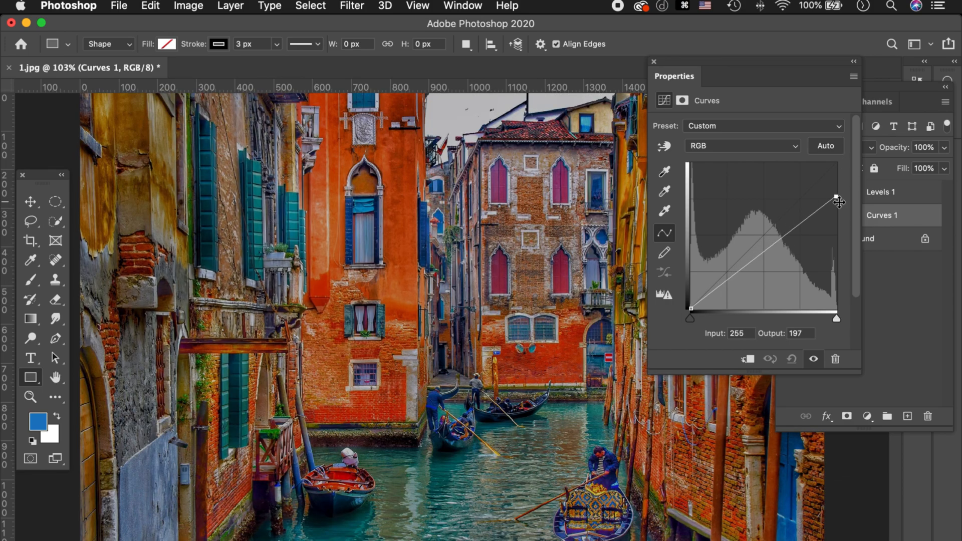
pyautogui.moveTo(836, 198); pyautogui.dragTo(858, 146)
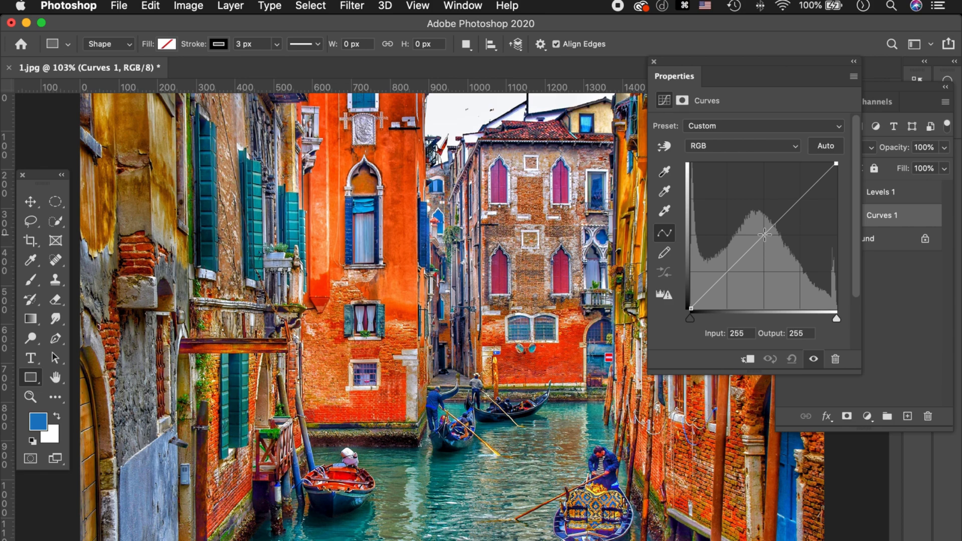
# - Try a midtone point on the RGB curve, raising it and lowering it to input 144, output 103, and delete the point
pyautogui.moveTo(764, 234); pyautogui.dragTo(752, 225)
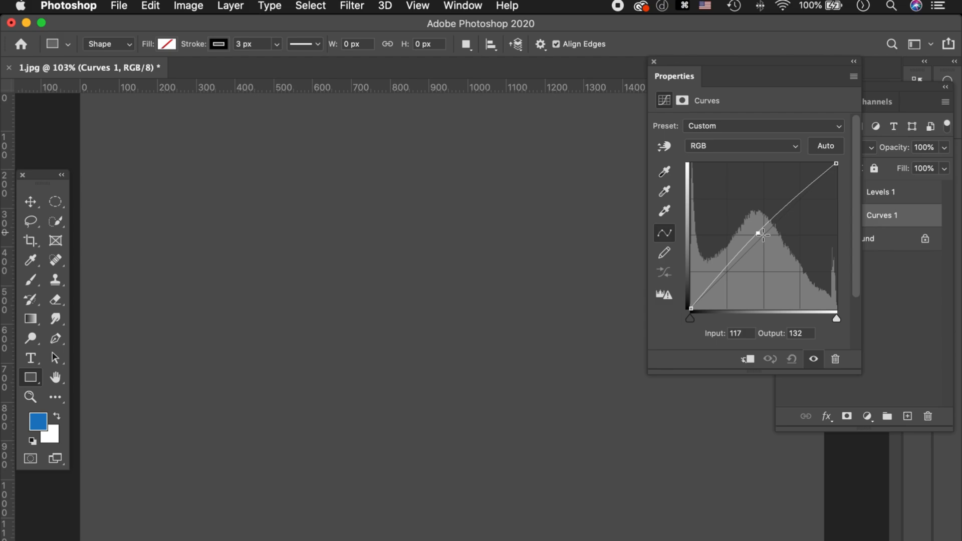
pyautogui.moveTo(758, 256); pyautogui.dragTo(772, 250)
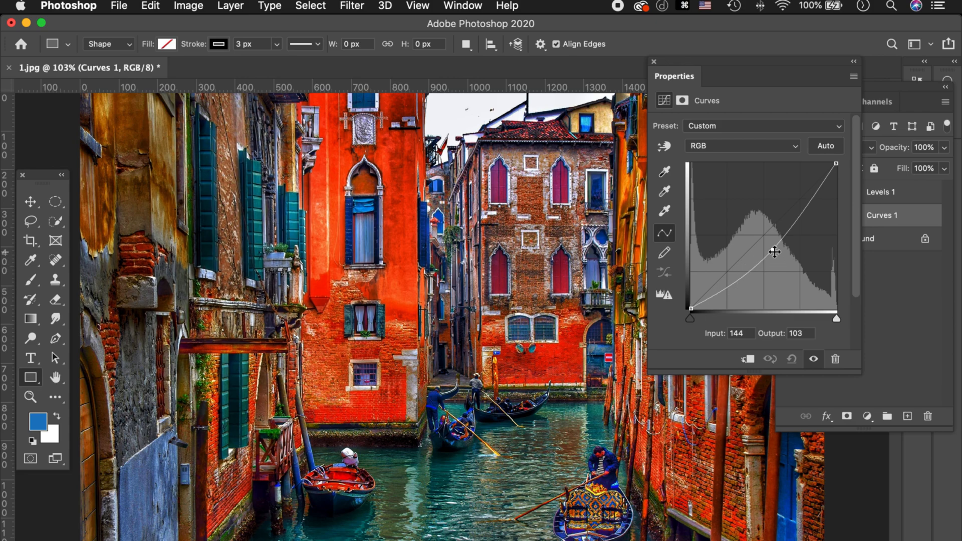
pyautogui.press('Delete')
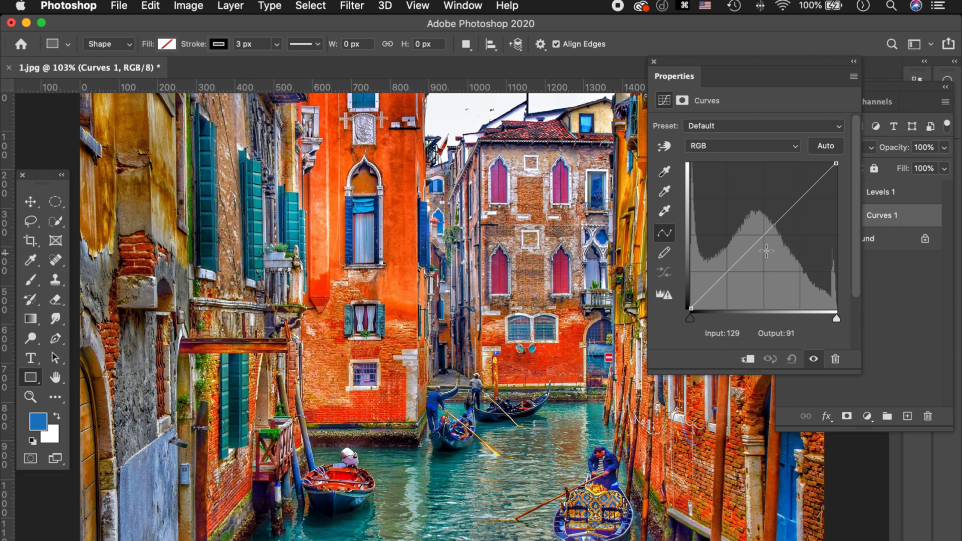
# - Try adding control points along the highlights, shadows and midtones of the RGB curve, and remove them all
pyautogui.click(790, 211)
pyautogui.click(732, 269)
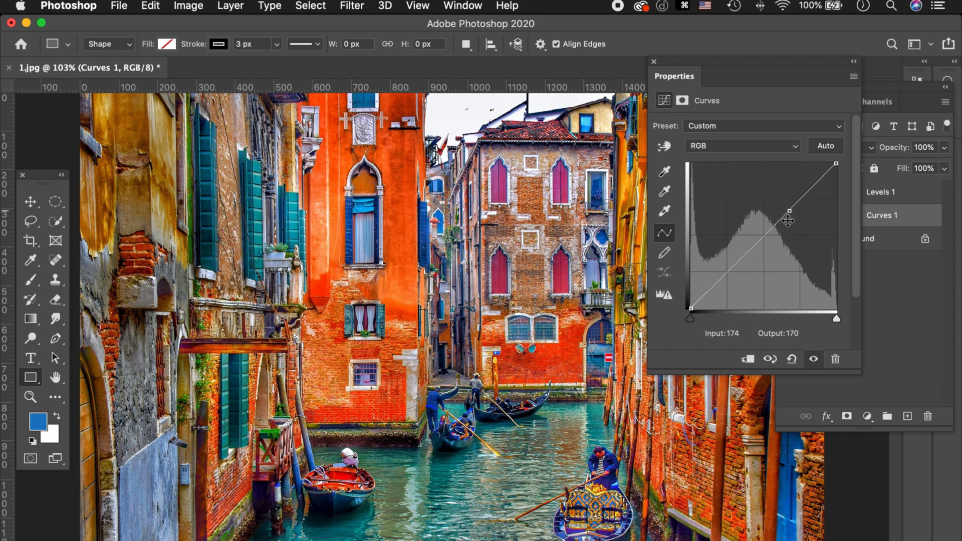
pyautogui.click(770, 231)
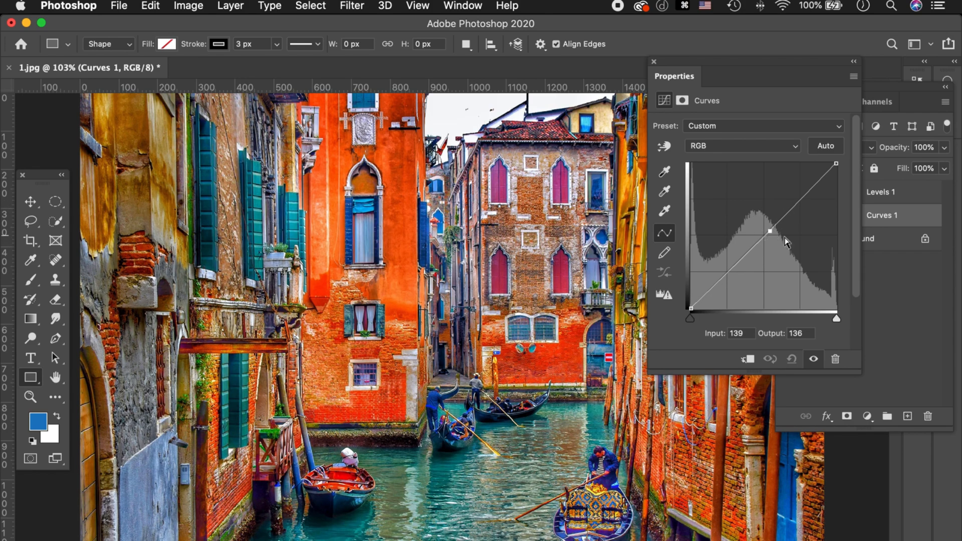
pyautogui.moveTo(772, 232); pyautogui.dragTo(794, 346)
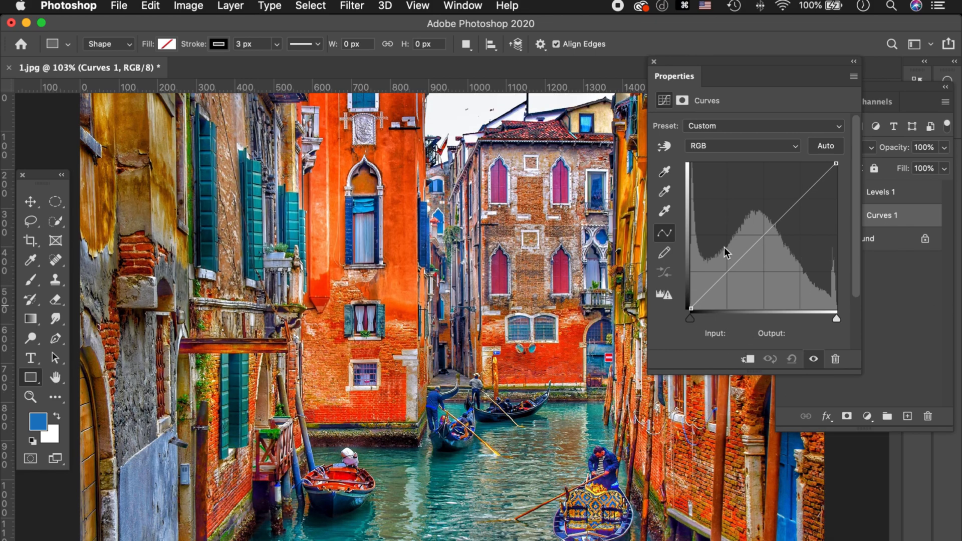
# - Brighten the midtones by raising the RGB curve with the on-image adjustment tool, sampling the orange wall beside the arched window
pyautogui.click(669, 149)
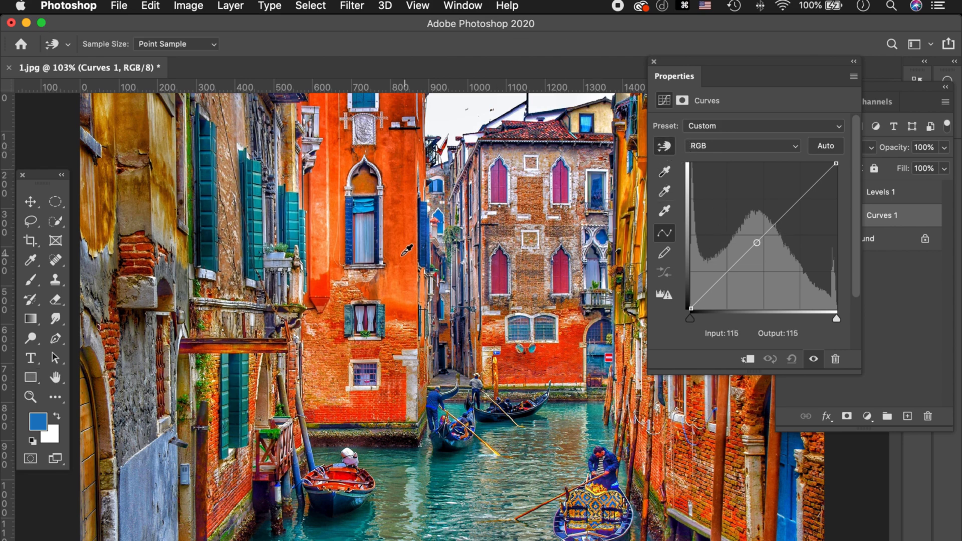
pyautogui.click(406, 240)
pyautogui.moveTo(406, 240); pyautogui.dragTo(409, 200)
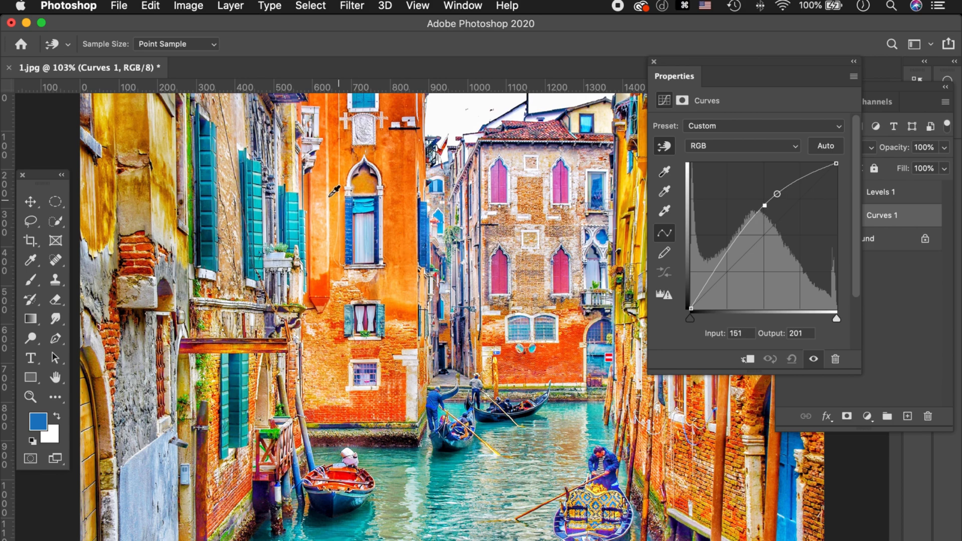
# - Try darkening the orange wall's tones with the on-image adjustment to input 100, output 94, and reset the Curves adjustment
pyautogui.moveTo(323, 196); pyautogui.dragTo(316, 238)
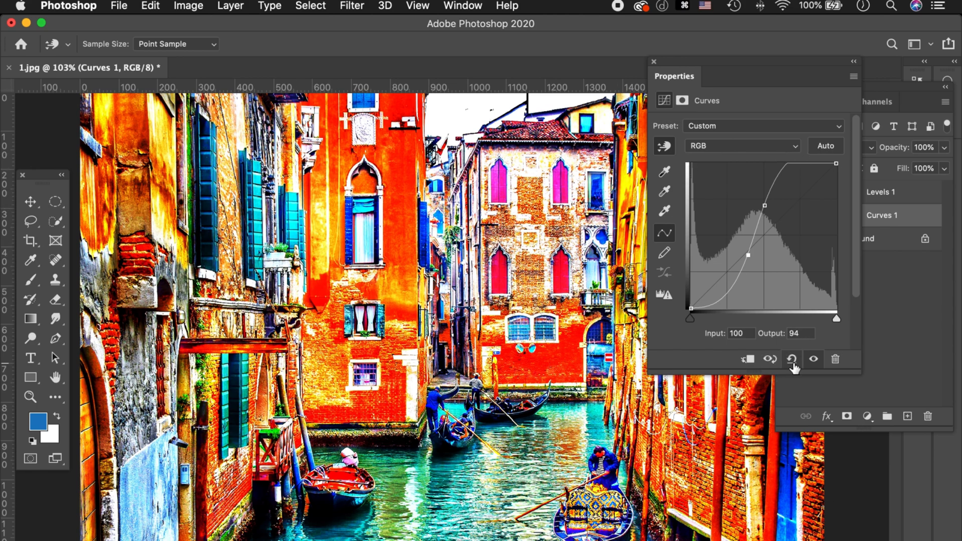
pyautogui.click(792, 362)
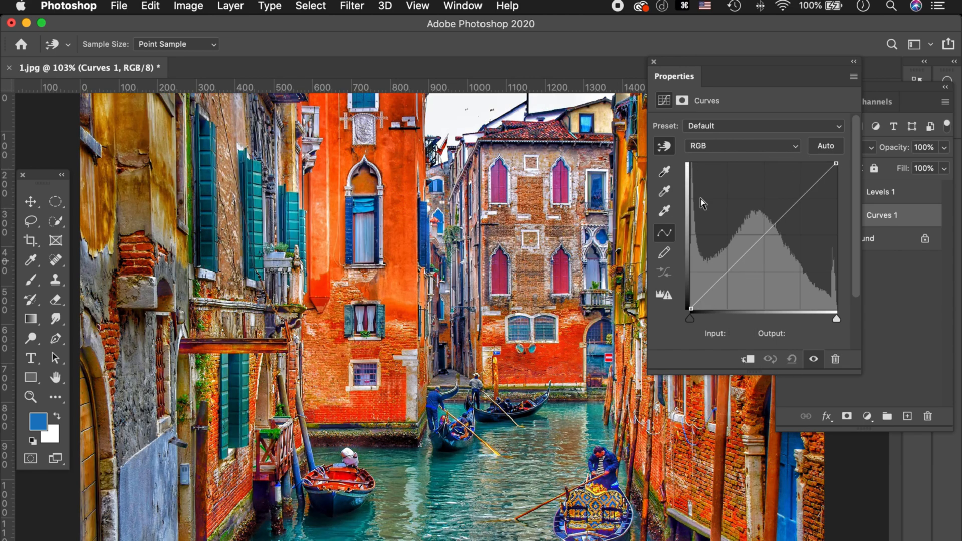
# - Try the Curves black point eyedropper on the dark area beside the moored boat, and the white point eyedropper
pyautogui.click(665, 174)
pyautogui.click(264, 501)
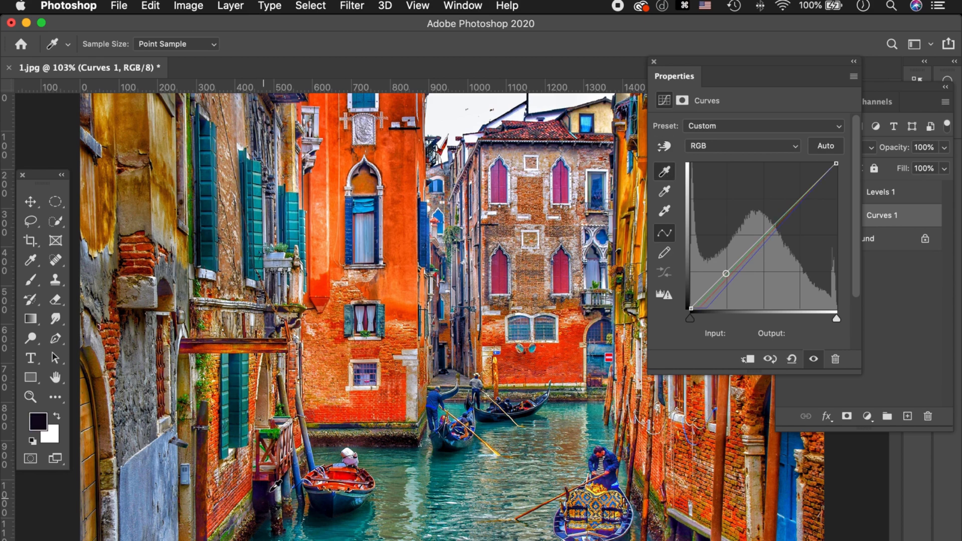
pyautogui.click(665, 211)
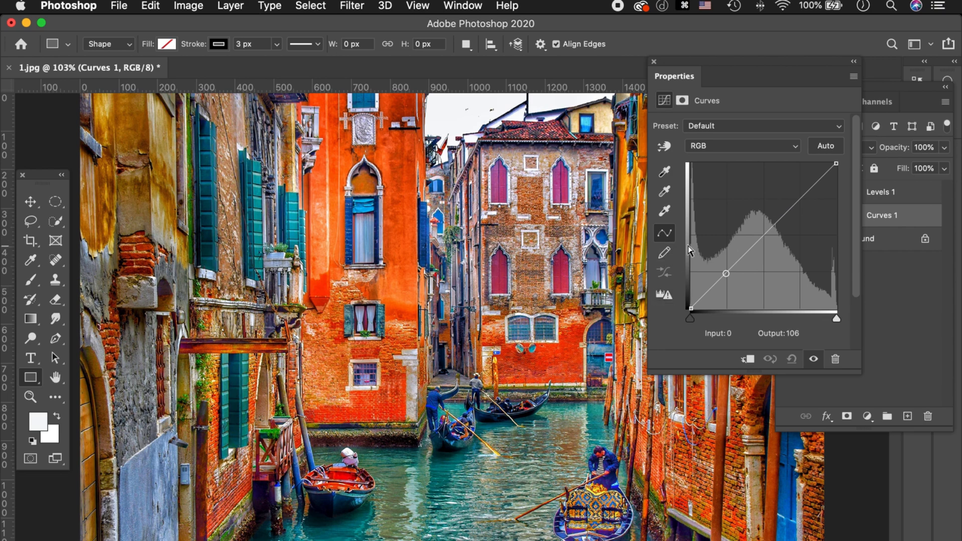
# - Try drawing a wavy freehand RGB curve from the shadows to the highlights, and return to editing curve points
pyautogui.click(665, 252)
pyautogui.moveTo(714, 279)
pyautogui.mouseDown()
pyautogui.moveTo(735, 225)
pyautogui.moveTo(784, 247)
pyautogui.moveTo(813, 171)
pyautogui.moveTo(834, 183)
pyautogui.mouseUp()
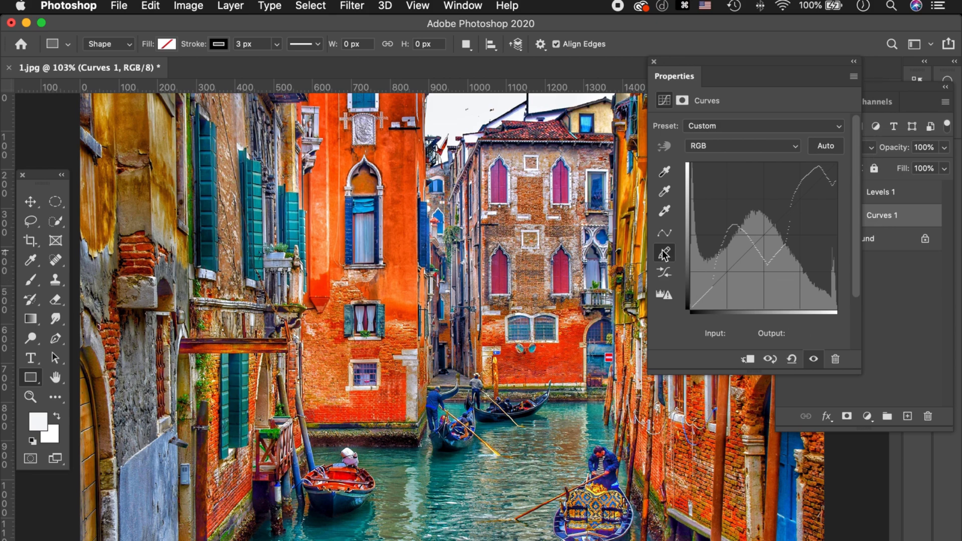
pyautogui.click(665, 232)
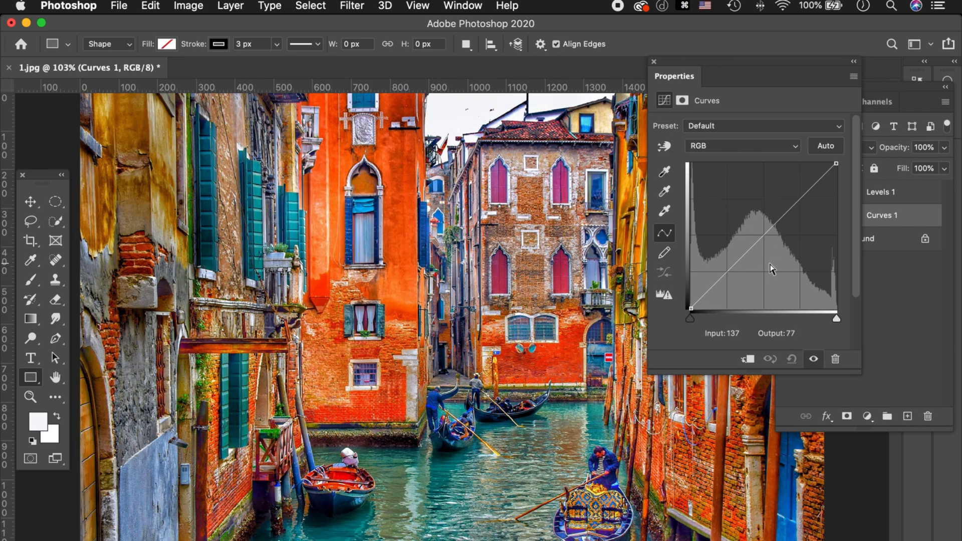
# - Shape an S-curve on the RGB curve with a midpoint at 128/126, highlights raised to 177/200, and a shadow point
pyautogui.click(764, 237)
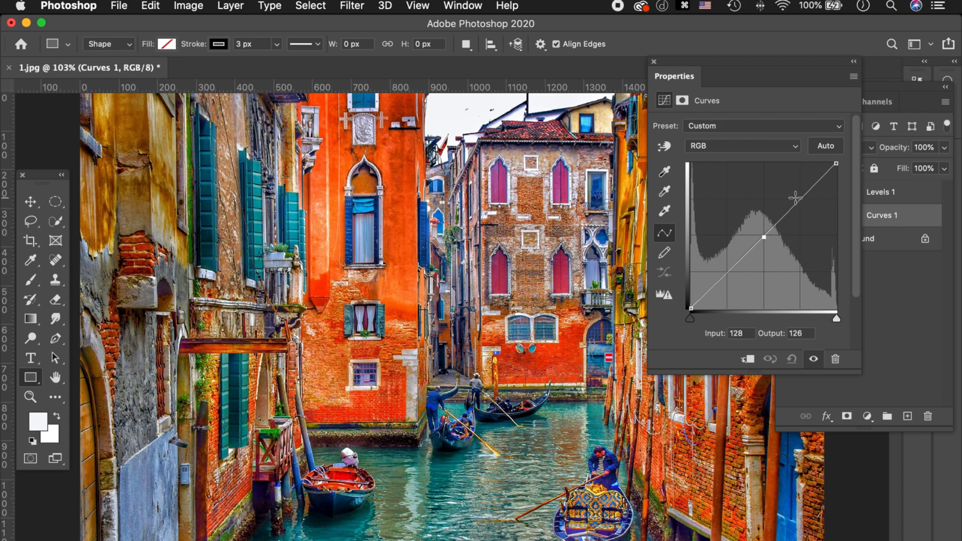
pyautogui.moveTo(797, 199); pyautogui.dragTo(794, 198)
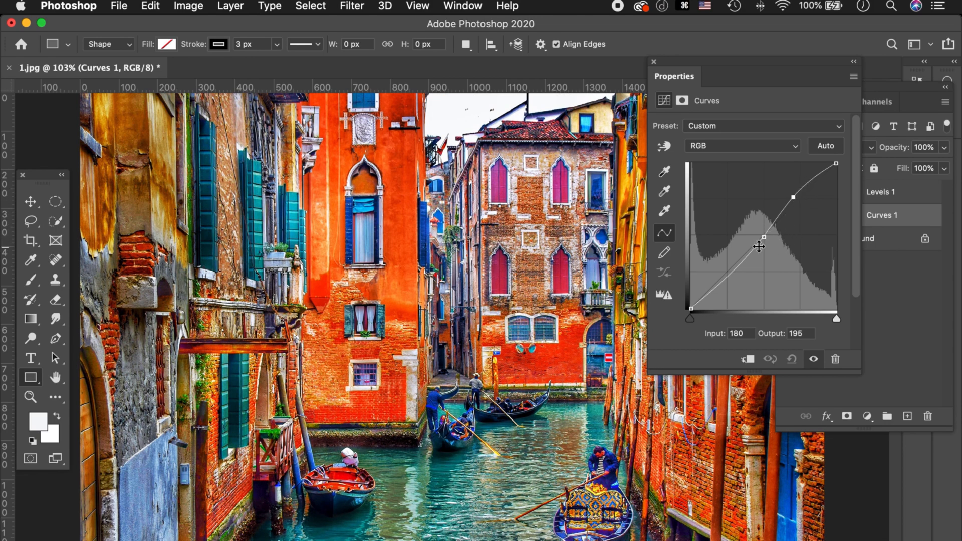
pyautogui.moveTo(793, 197); pyautogui.dragTo(792, 195)
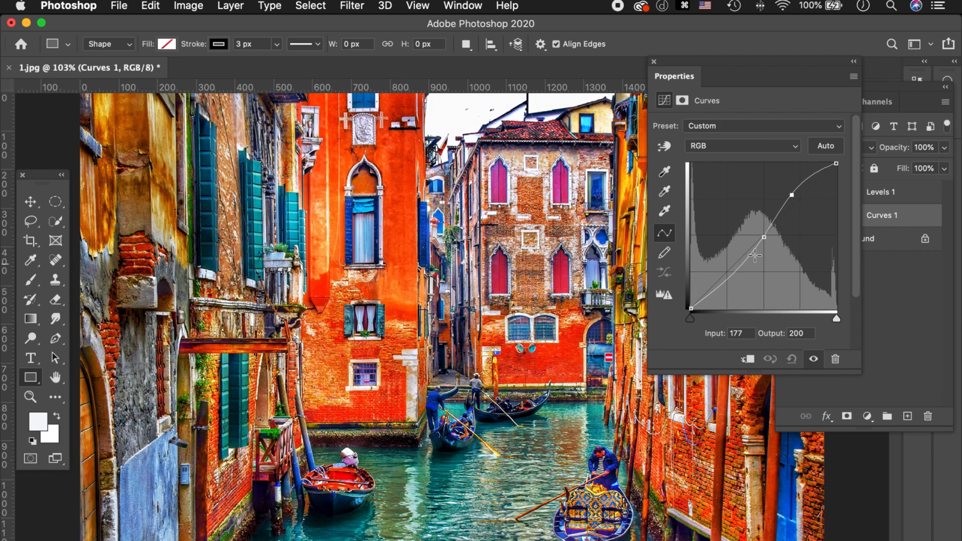
pyautogui.click(732, 276)
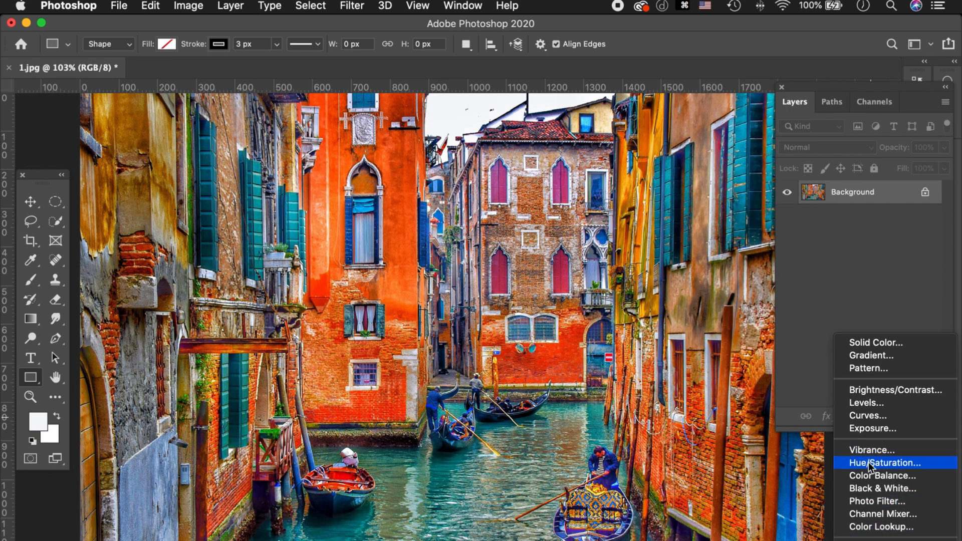
# - Add a Hue/Saturation adjustment layer above the canal photo and move its properties below the layer list
pyautogui.click(868, 462)
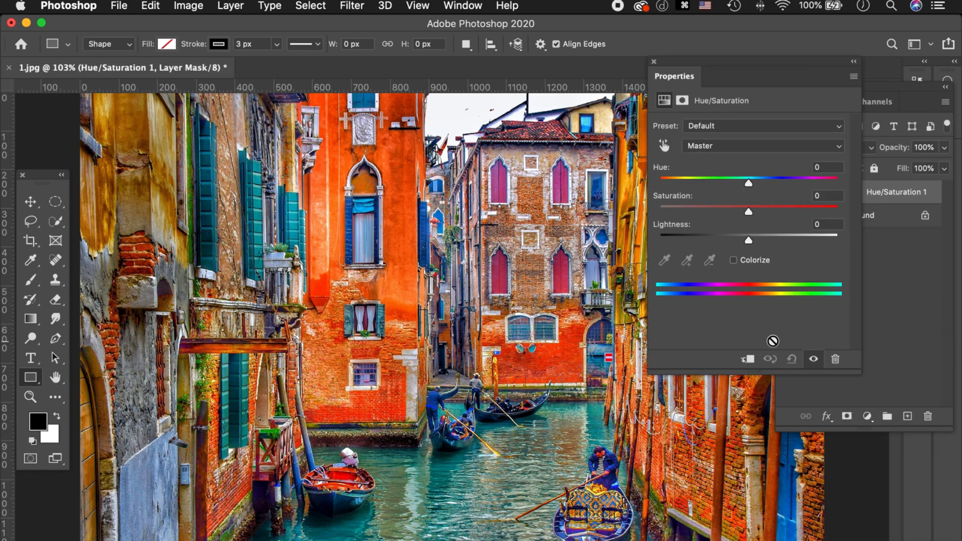
pyautogui.moveTo(706, 62); pyautogui.dragTo(752, 38)
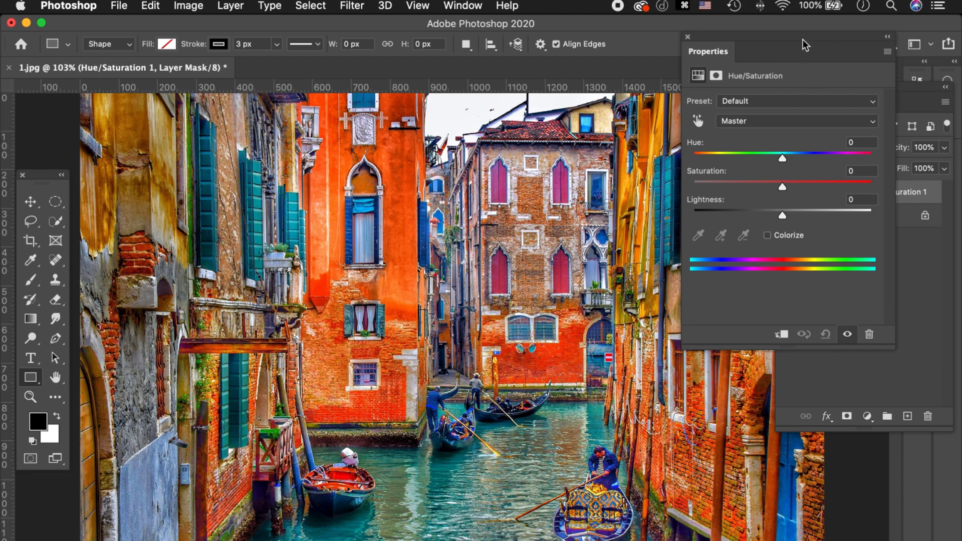
pyautogui.moveTo(803, 39); pyautogui.dragTo(817, 338)
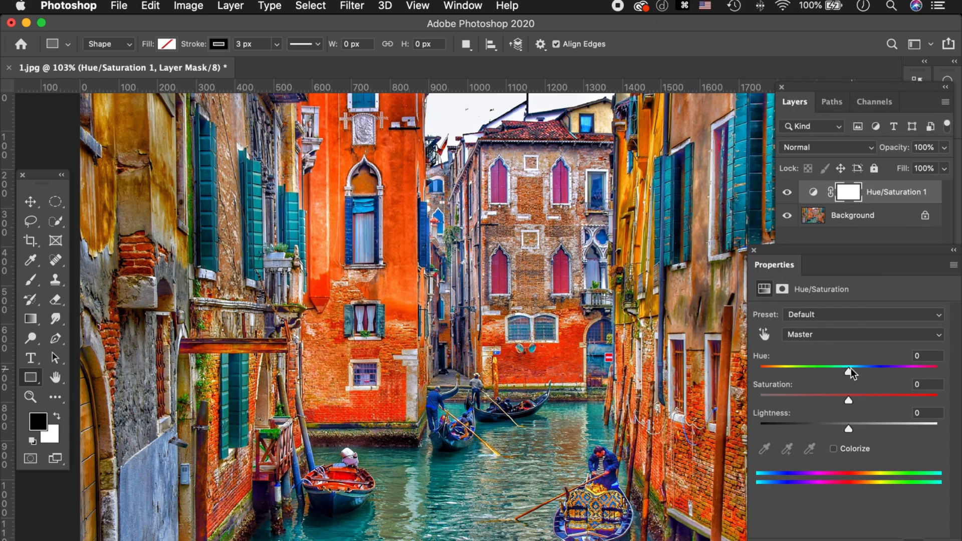
# - Shift the canal photo's master hue to -8, and raise it into positive values
pyautogui.moveTo(849, 369)
pyautogui.mouseDown()
pyautogui.moveTo(828, 372)
pyautogui.moveTo(841, 371)
pyautogui.mouseUp()
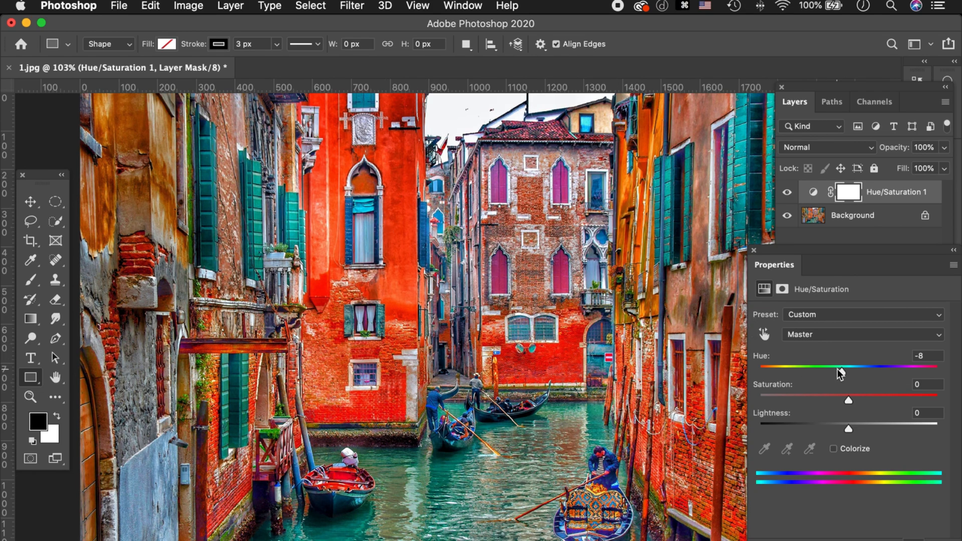
pyautogui.moveTo(840, 371); pyautogui.dragTo(877, 369)
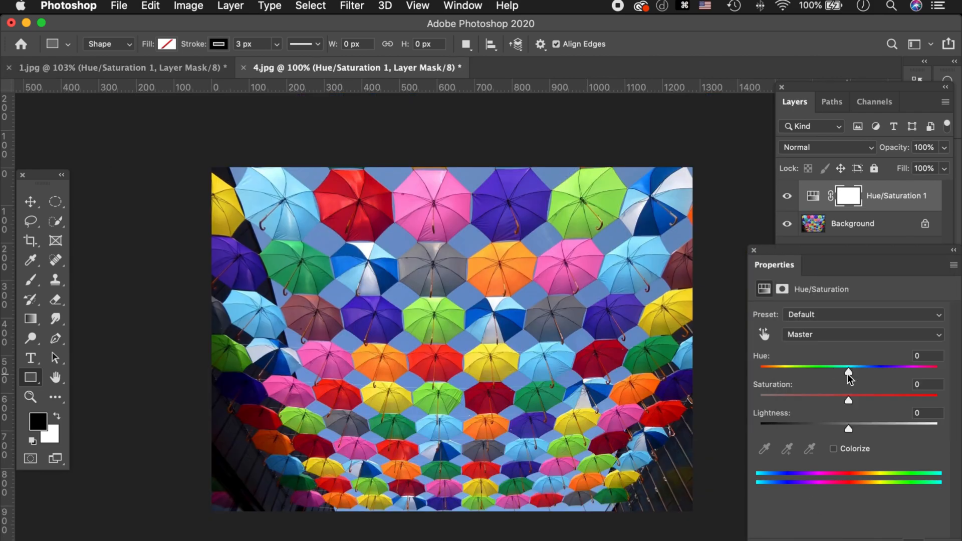
# - On the umbrella photo's Hue/Saturation layer, set Hue to +18 and Saturation to +3, trying Lightness at +34 before setting it to -24
pyautogui.moveTo(847, 373); pyautogui.dragTo(866, 368)
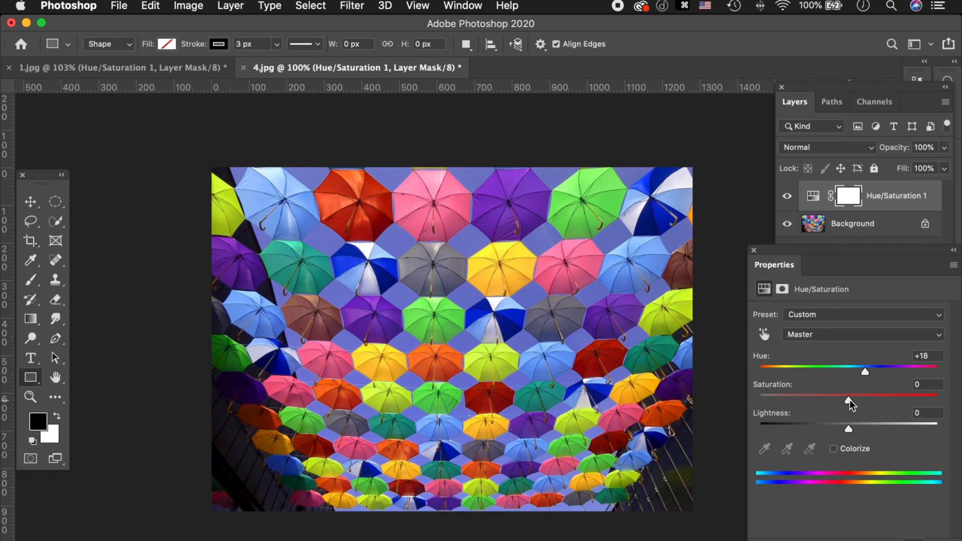
pyautogui.moveTo(849, 399); pyautogui.dragTo(880, 429)
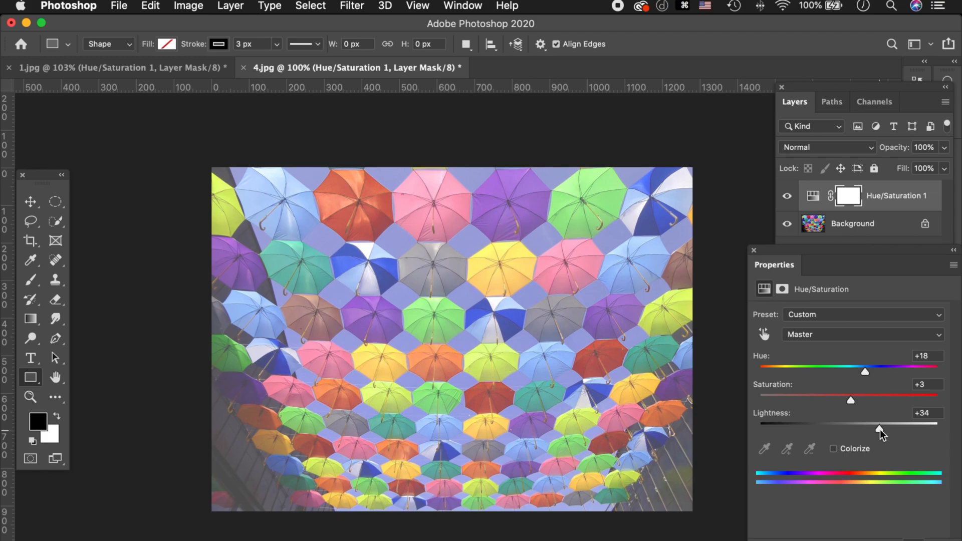
pyautogui.moveTo(881, 427); pyautogui.dragTo(827, 434)
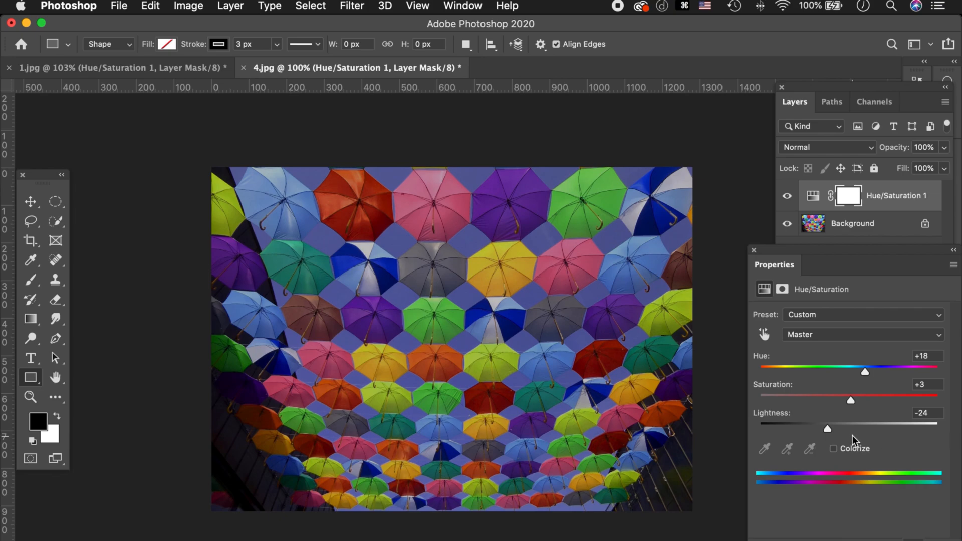